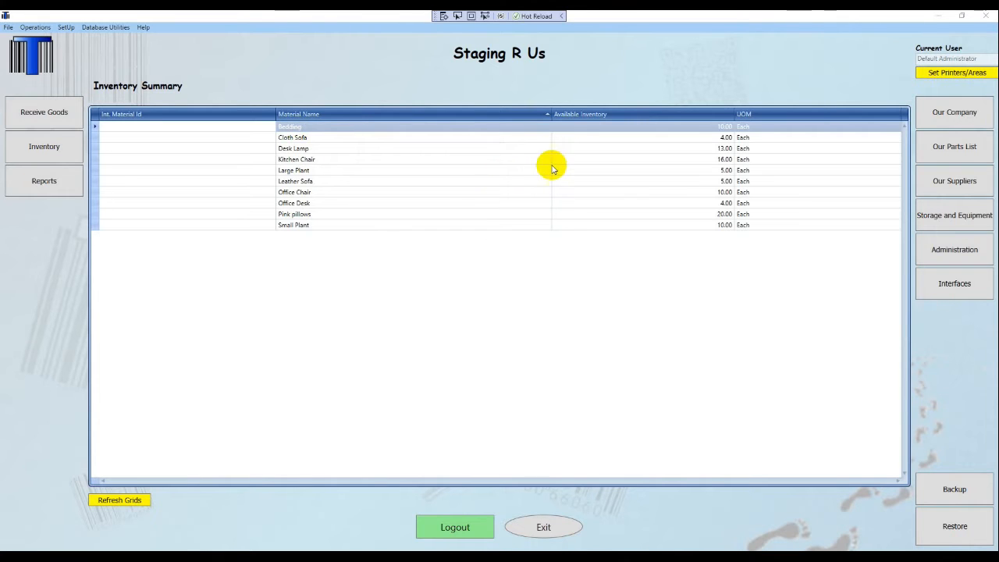
# Review the on-hand inventory and the Bedding item's attributes in the parts list
pyautogui.click(56, 147)
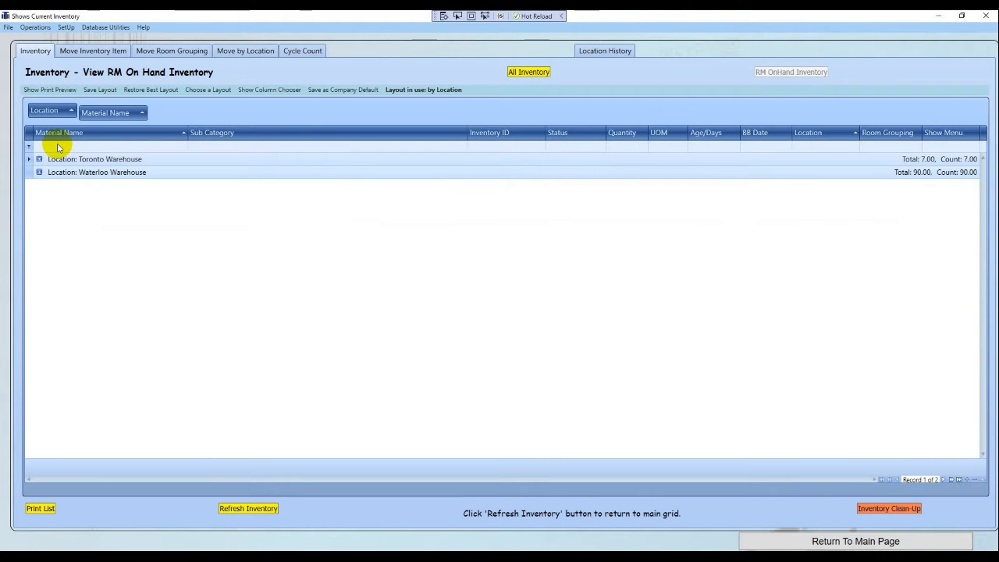
pyautogui.click(771, 539)
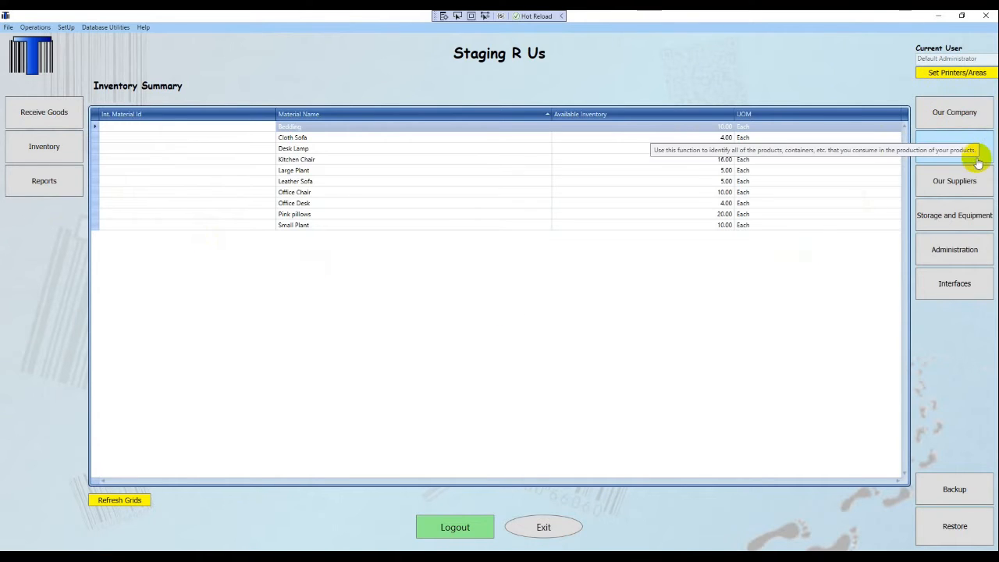
pyautogui.click(936, 154)
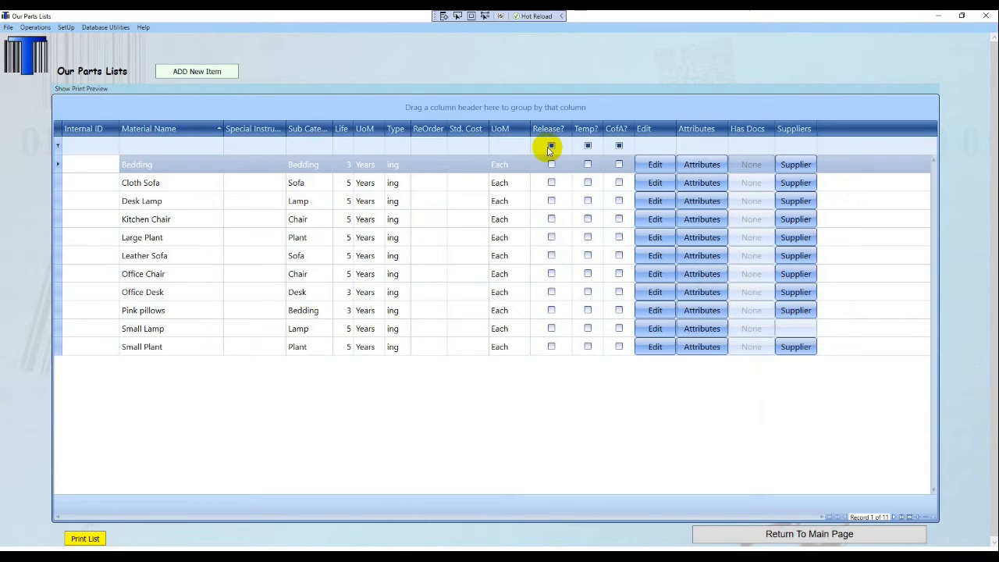
pyautogui.click(691, 167)
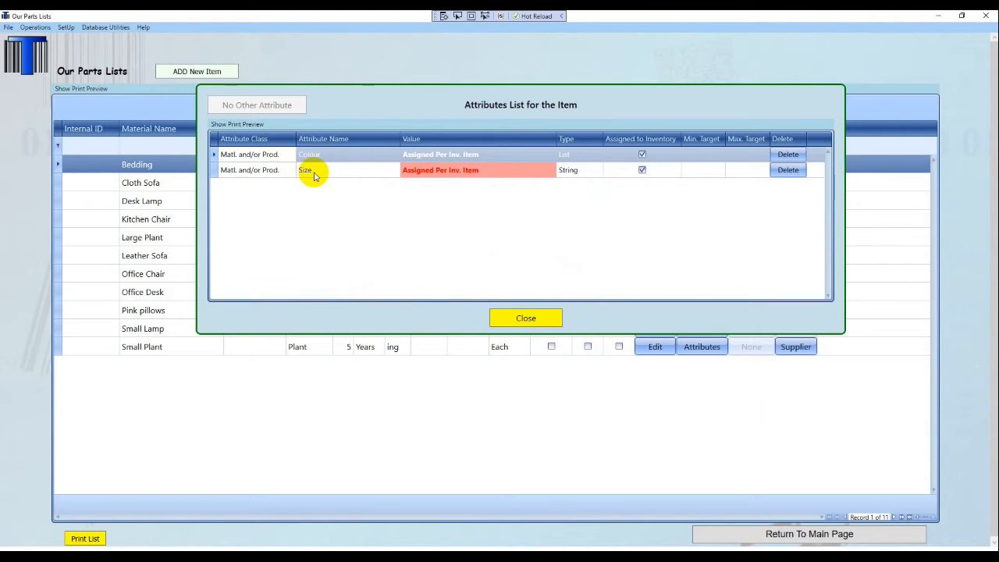
pyautogui.click(528, 317)
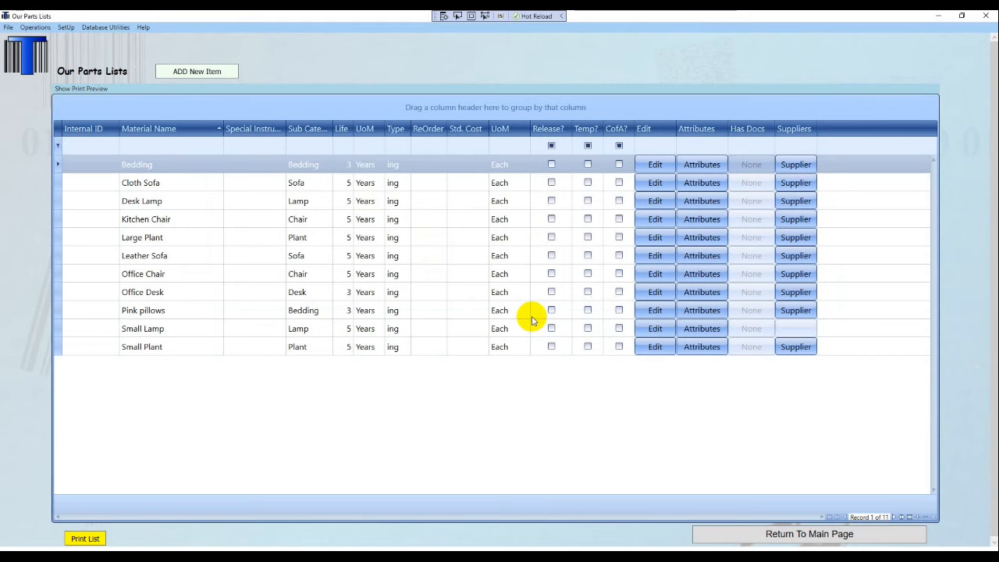
pyautogui.click(800, 537)
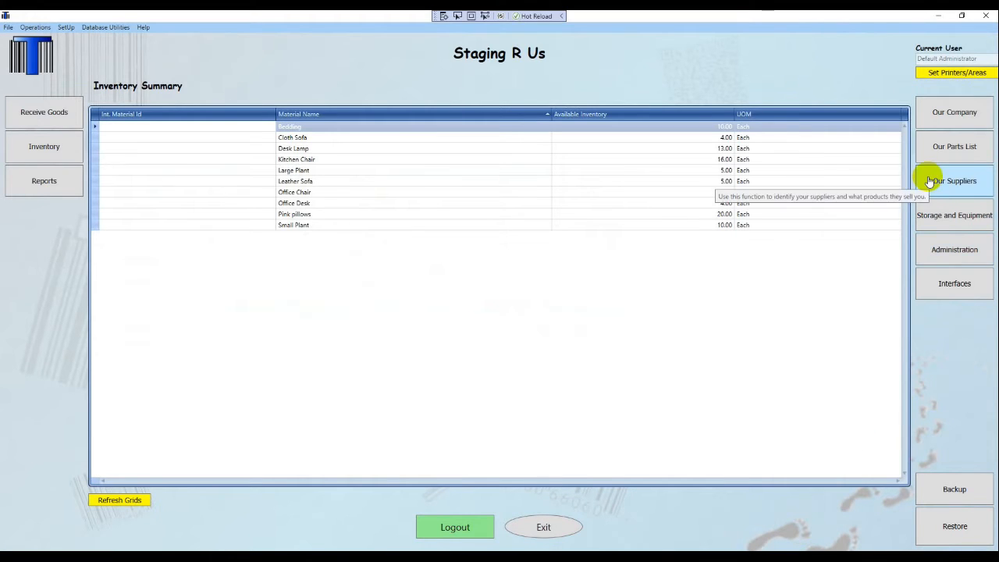
# Check Storage and Equipment and Administration, ending on the Storage and Equipment locations list
pyautogui.click(954, 215)
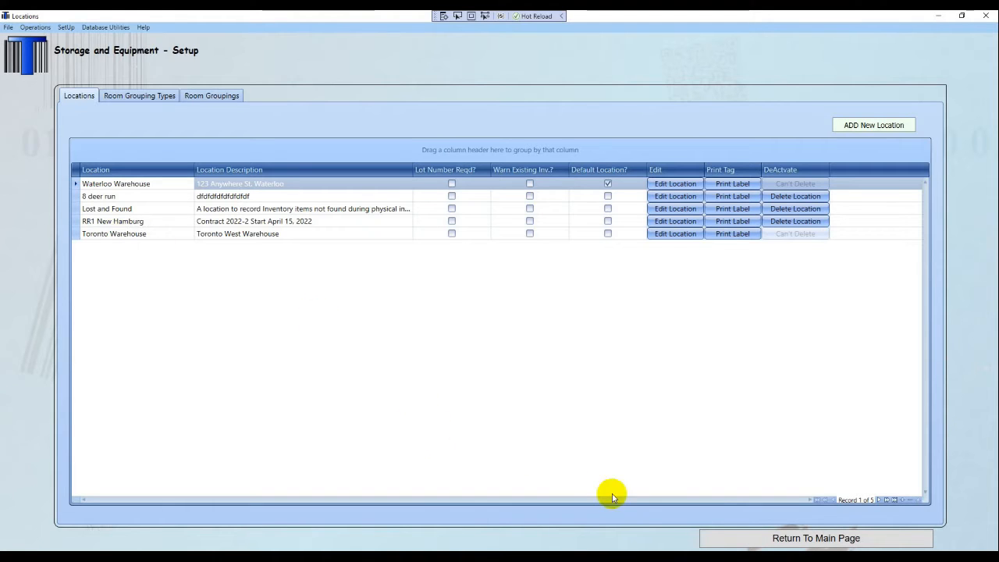
pyautogui.click(727, 539)
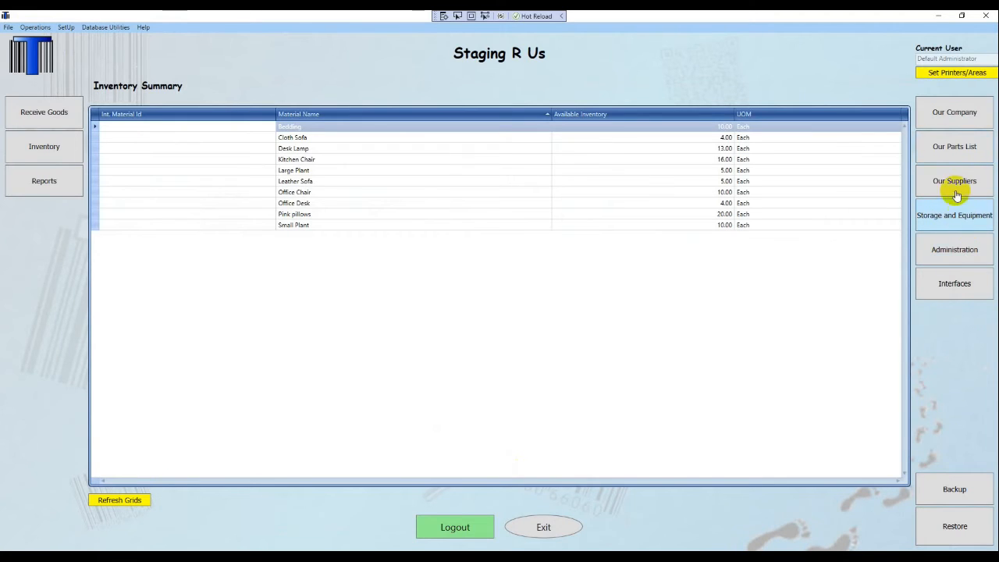
pyautogui.click(946, 249)
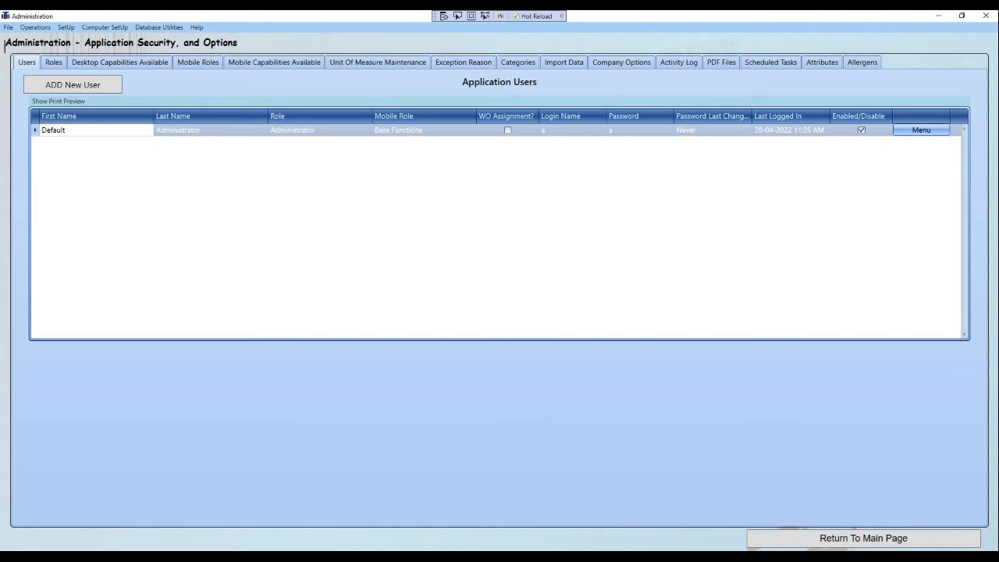
pyautogui.click(743, 540)
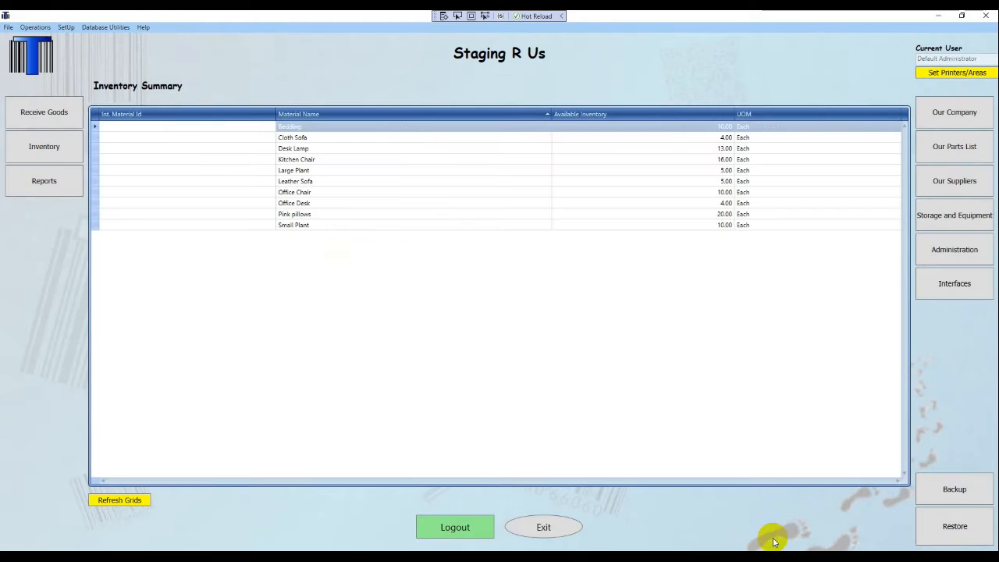
pyautogui.click(960, 218)
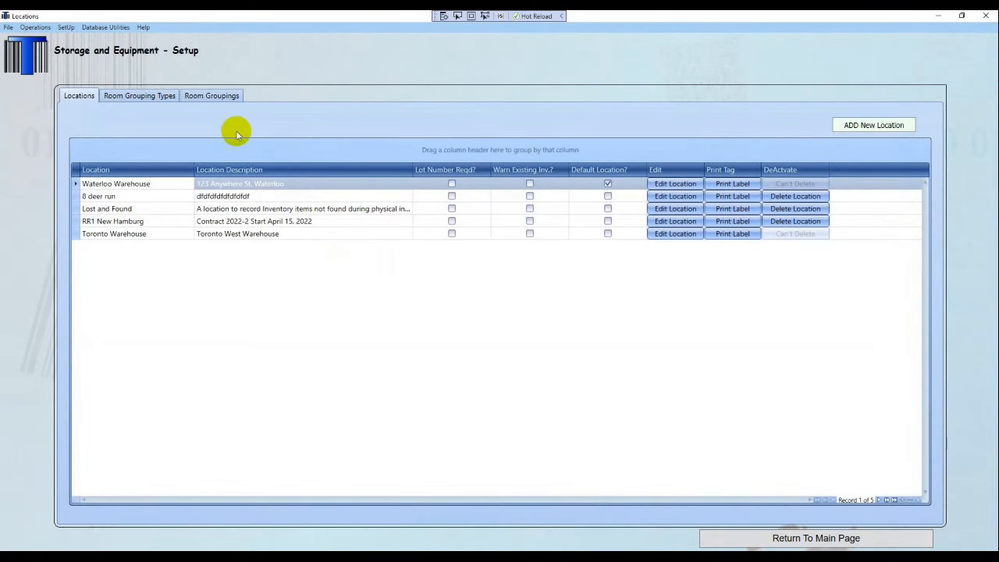
pyautogui.click(872, 126)
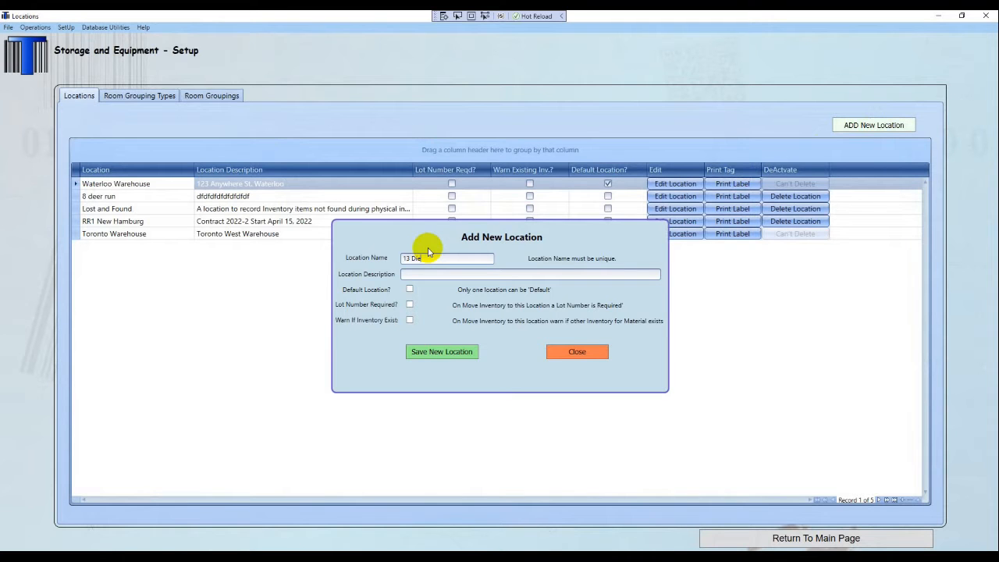
pyautogui.click(431, 273)
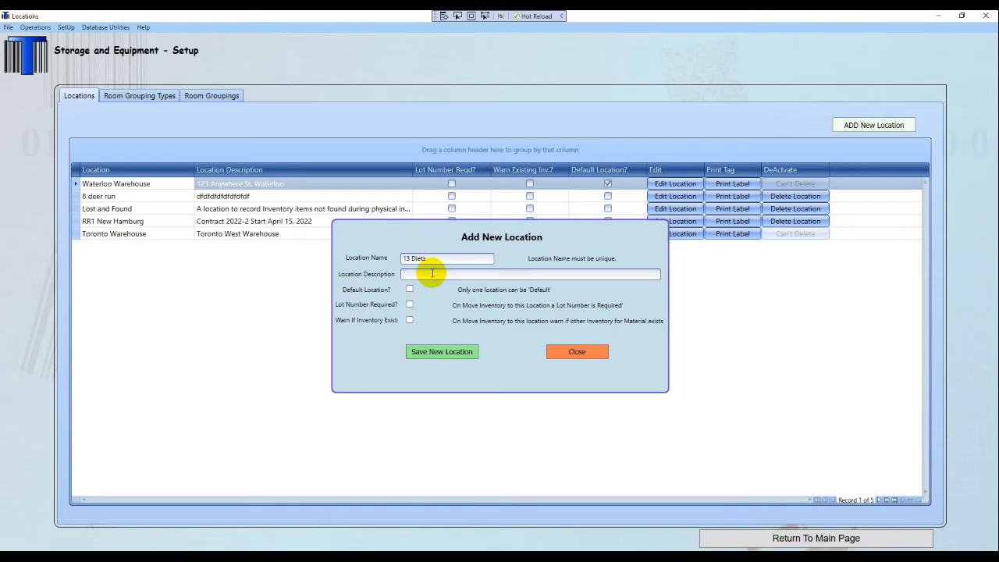
pyautogui.write('contract 3456')
pyautogui.click(444, 355)
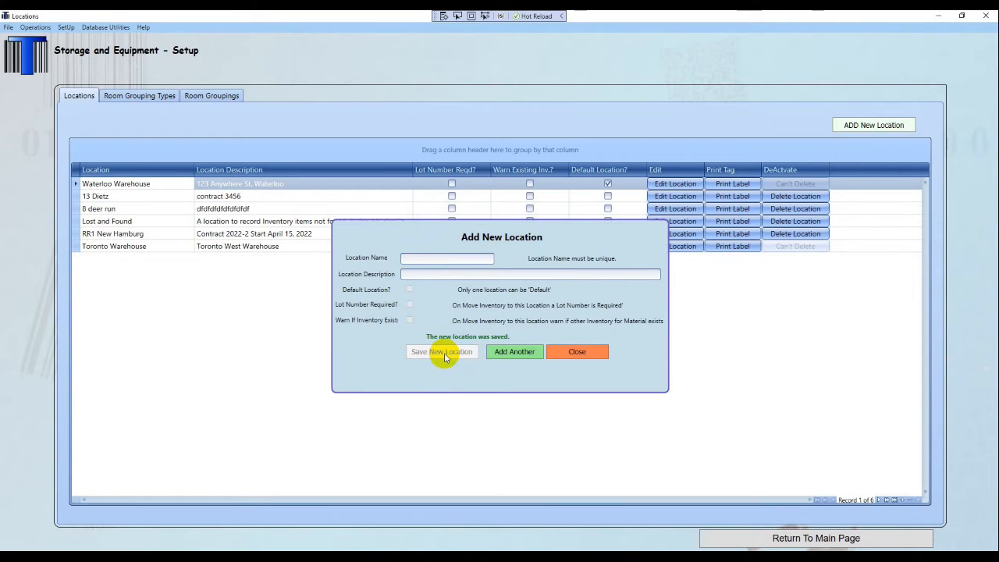
pyautogui.click(585, 352)
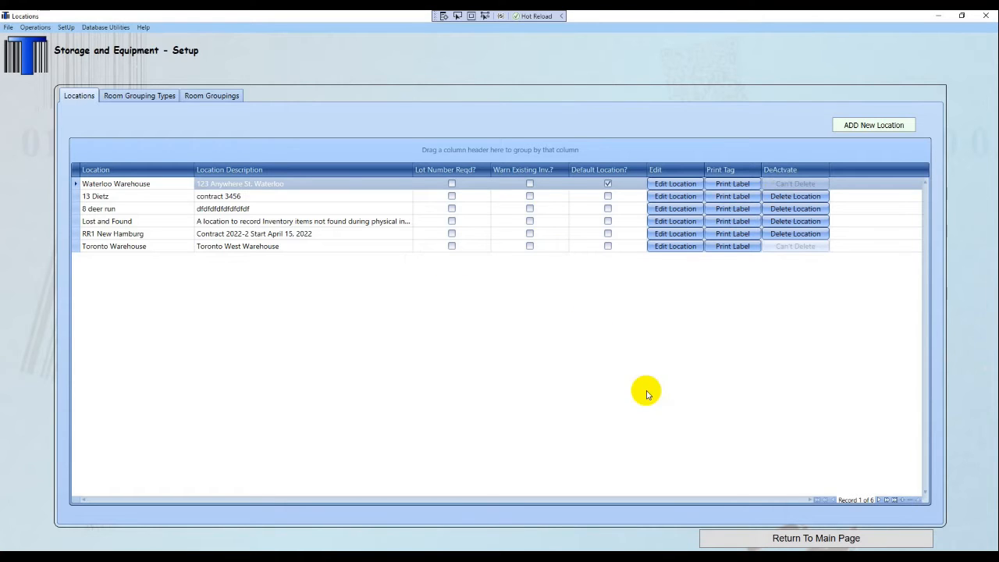
pyautogui.click(781, 539)
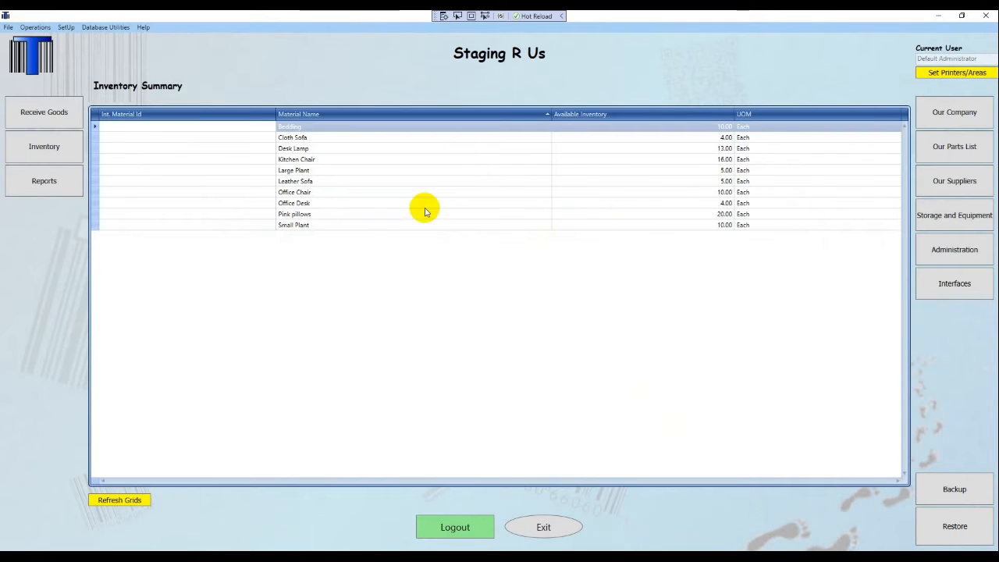
# Load the Application Default layout so on-hand inventory lists all 97 items ungrouped
pyautogui.click(63, 146)
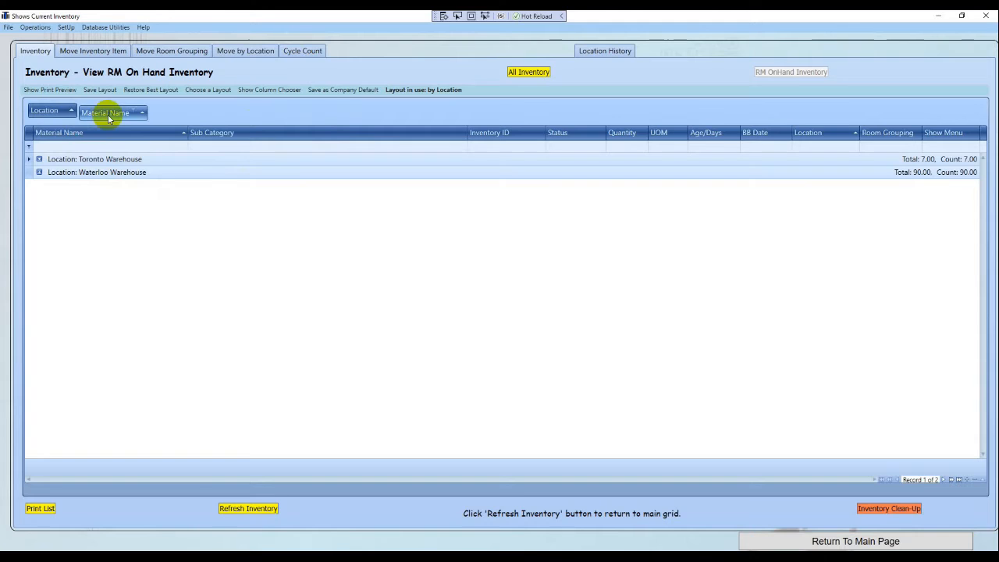
pyautogui.click(201, 91)
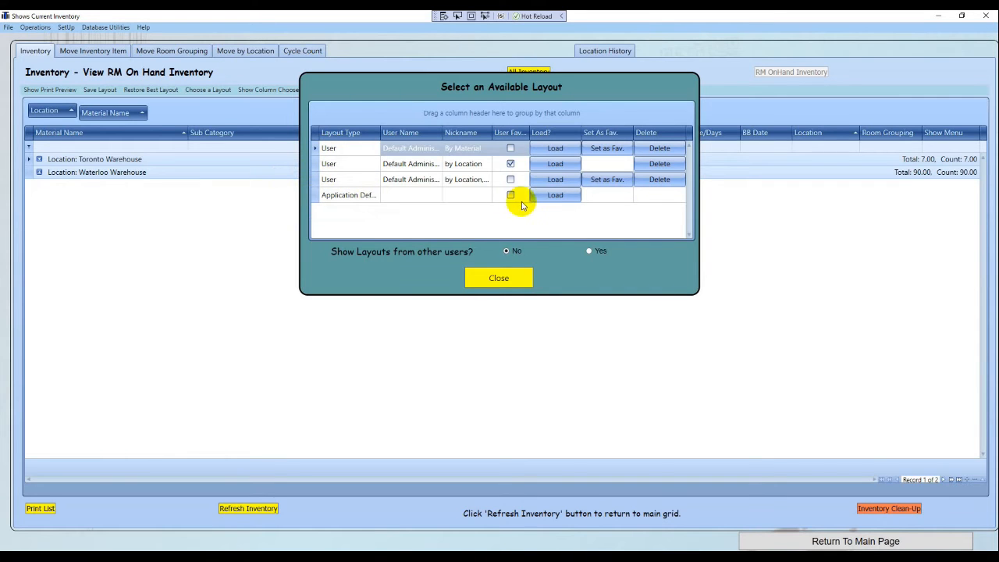
pyautogui.click(554, 196)
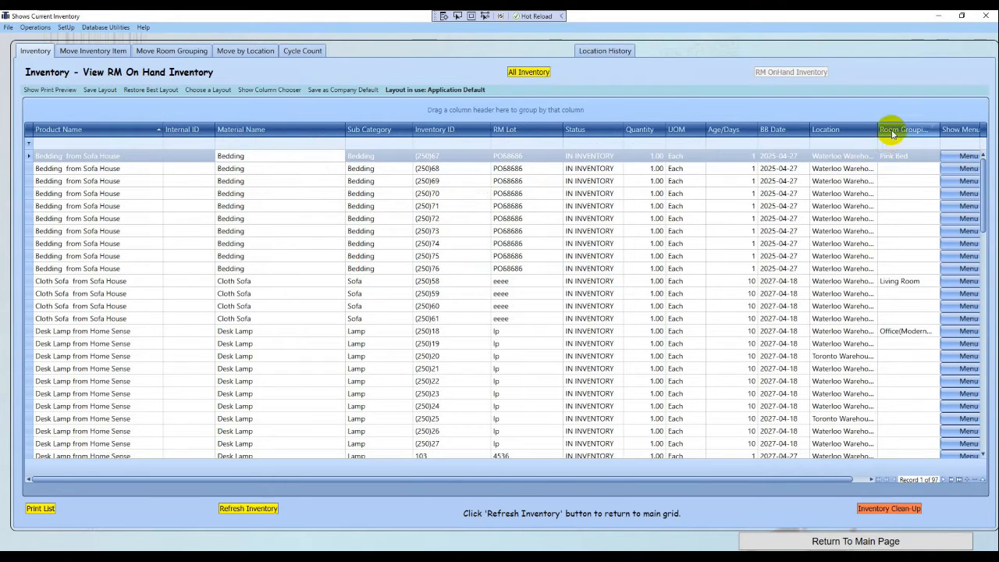
# Group inventory rows by Room Grouping and expand the Office(Modern # 1) and Pink Bed groups
pyautogui.moveTo(892, 134); pyautogui.dragTo(829, 109)
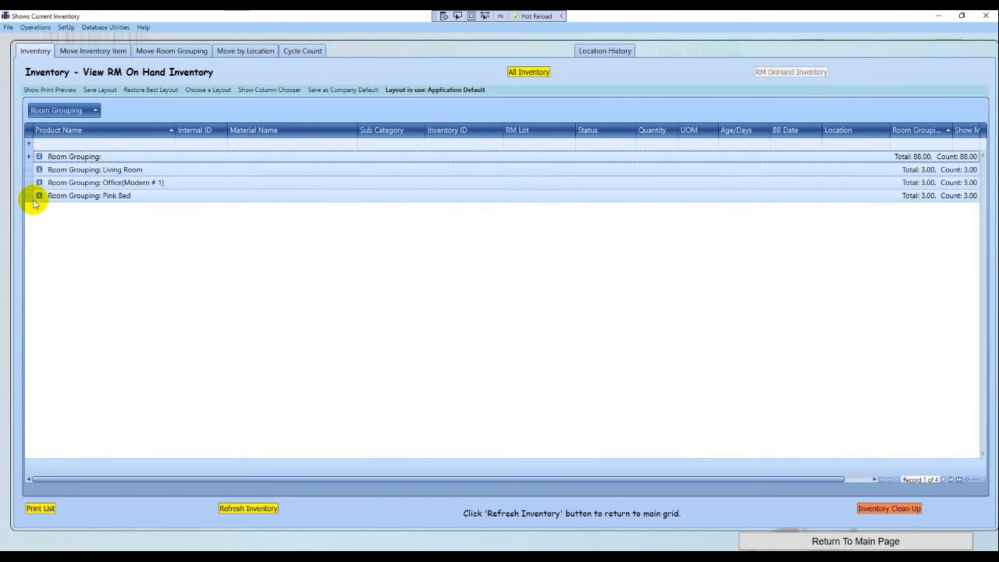
pyautogui.click(39, 182)
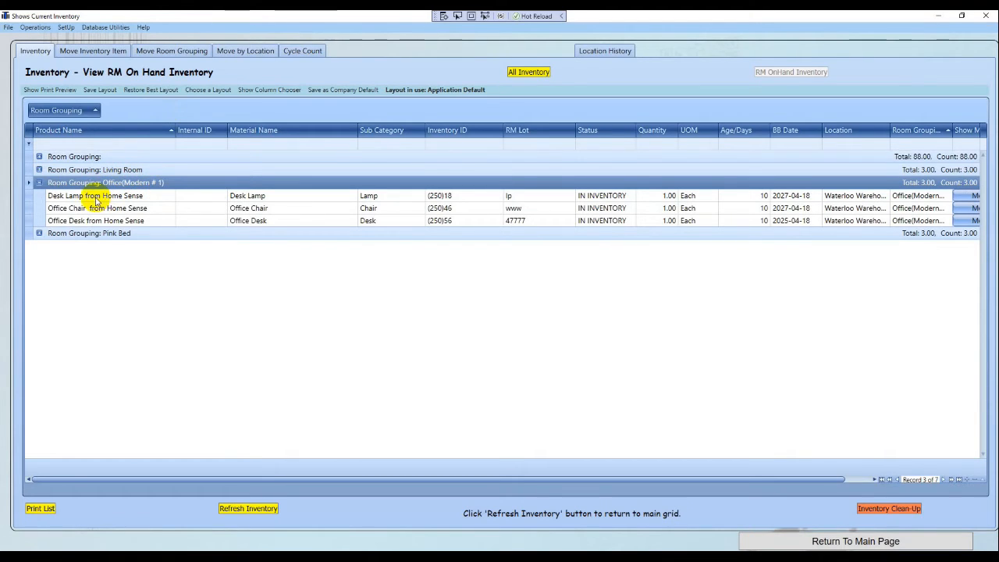
pyautogui.click(37, 233)
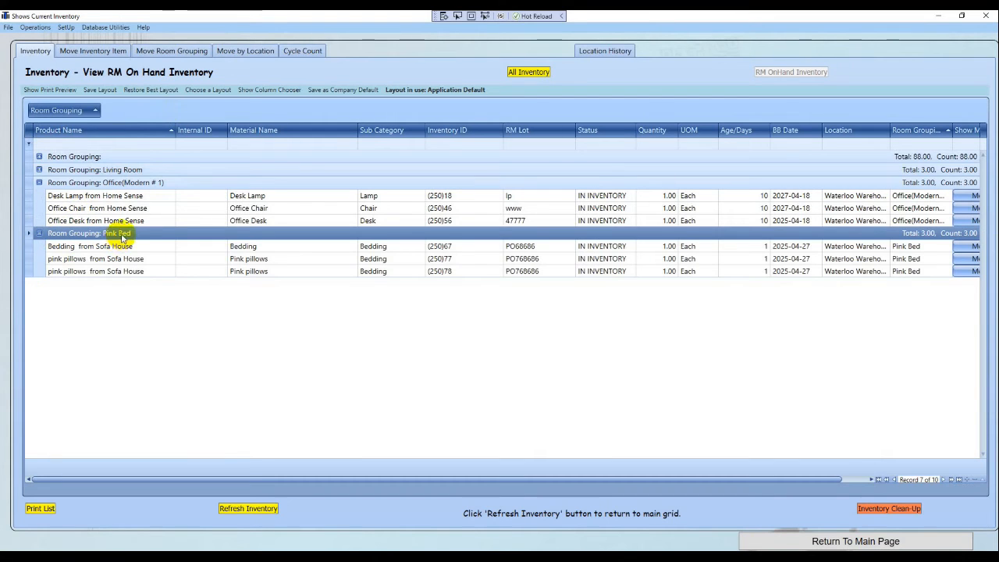
# Save the current grid layout under the nickname 'By Room Grouping'
pyautogui.click(97, 90)
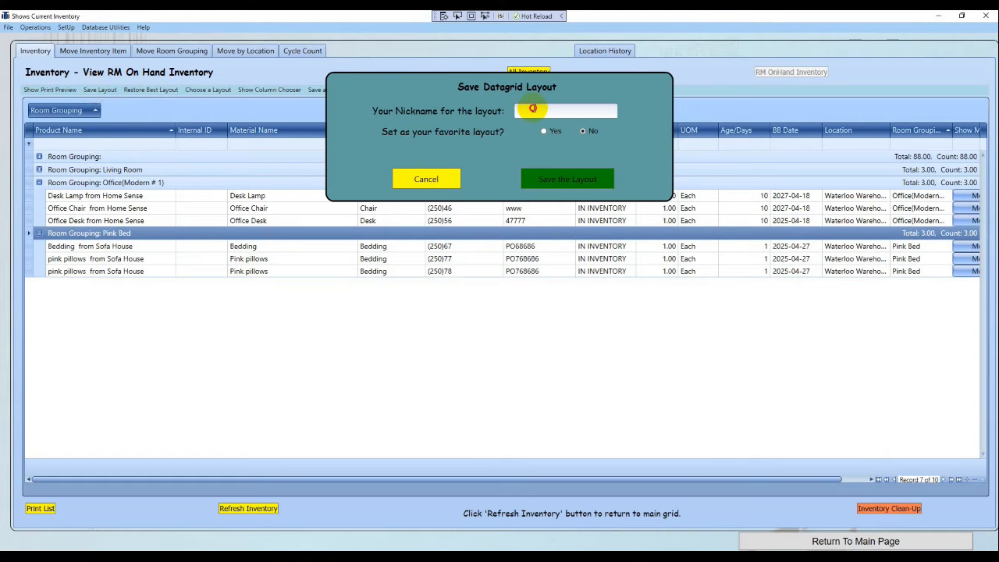
pyautogui.click(534, 110)
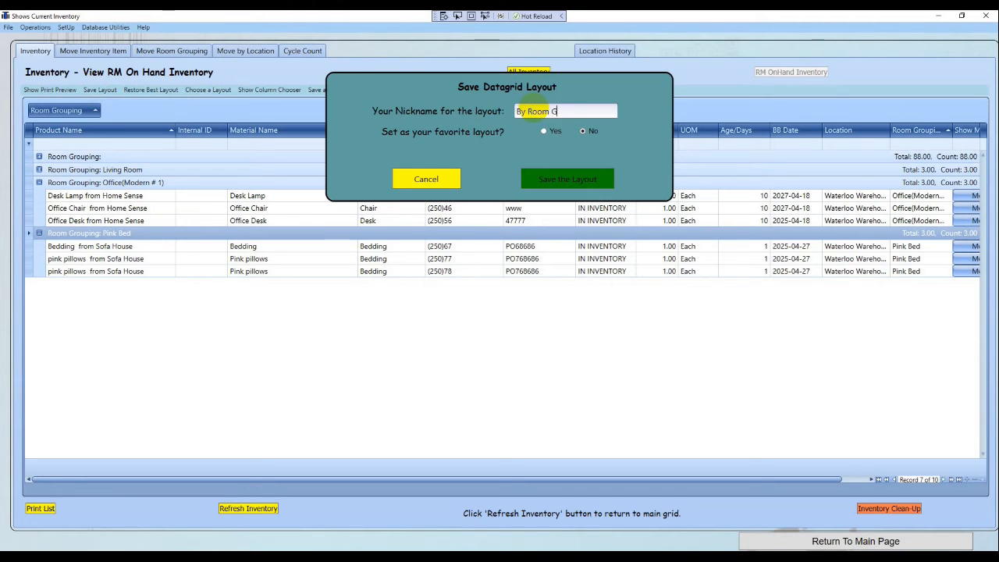
pyautogui.write('By Room Grouping')
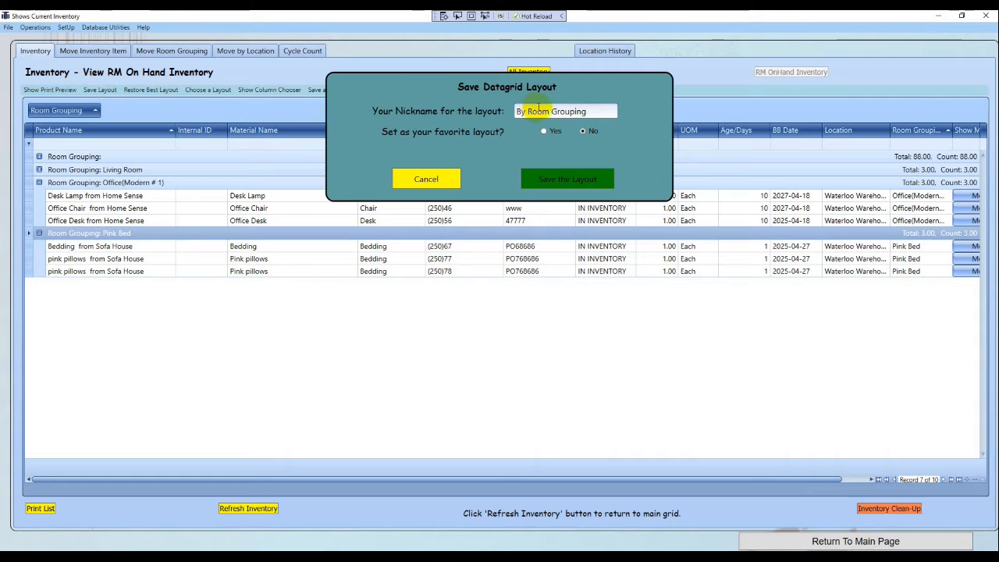
pyautogui.click(546, 176)
pyautogui.click(539, 321)
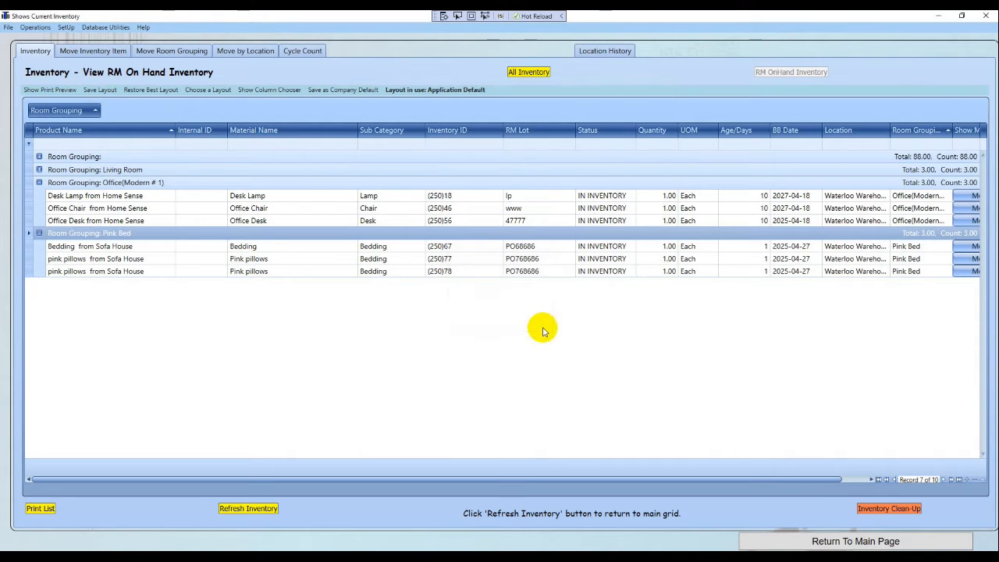
# Reload the By Room Grouping layout and expand the Office(Modern # 1) and Pink Bed groups
pyautogui.click(206, 90)
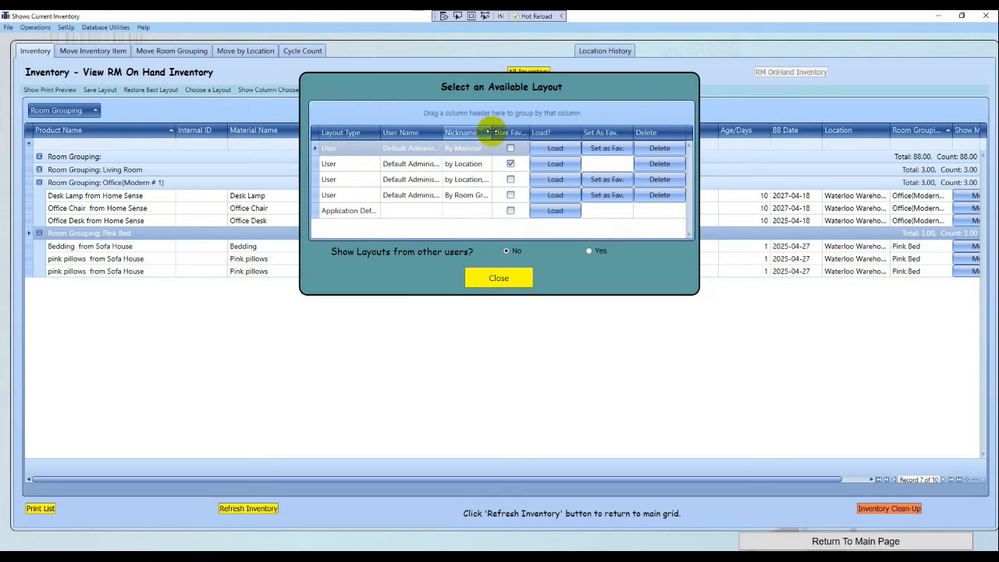
pyautogui.moveTo(493, 132); pyautogui.dragTo(520, 129)
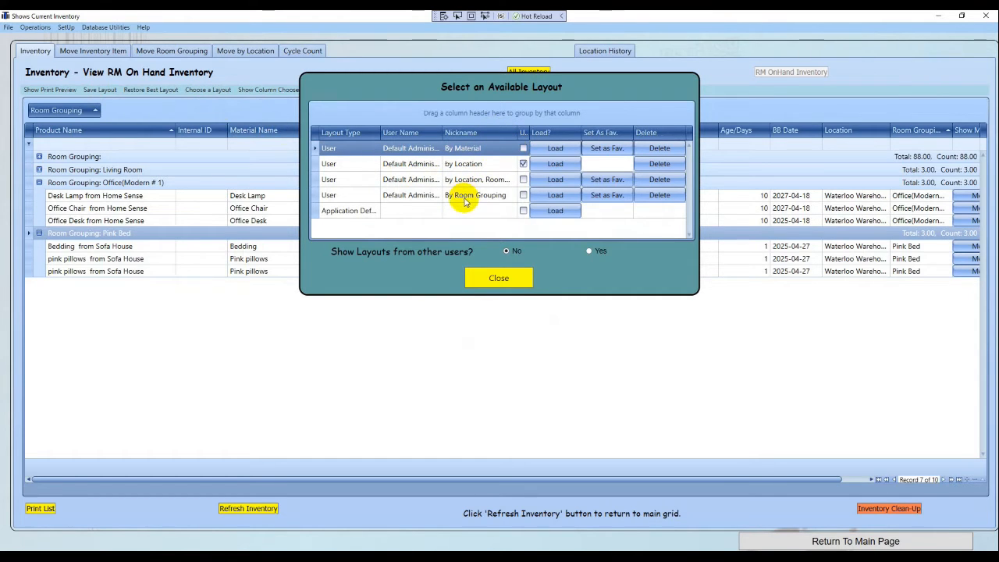
pyautogui.click(551, 163)
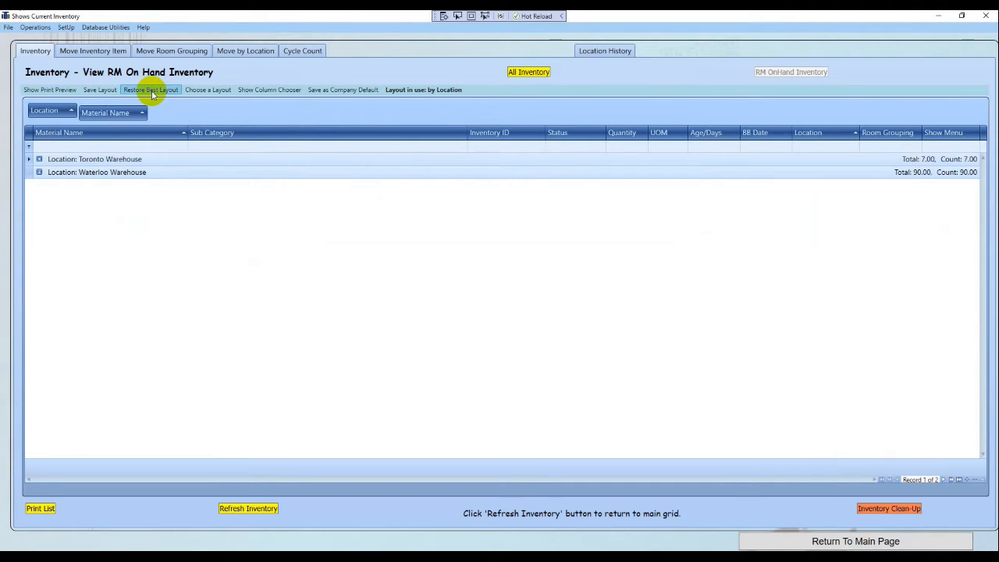
pyautogui.click(223, 89)
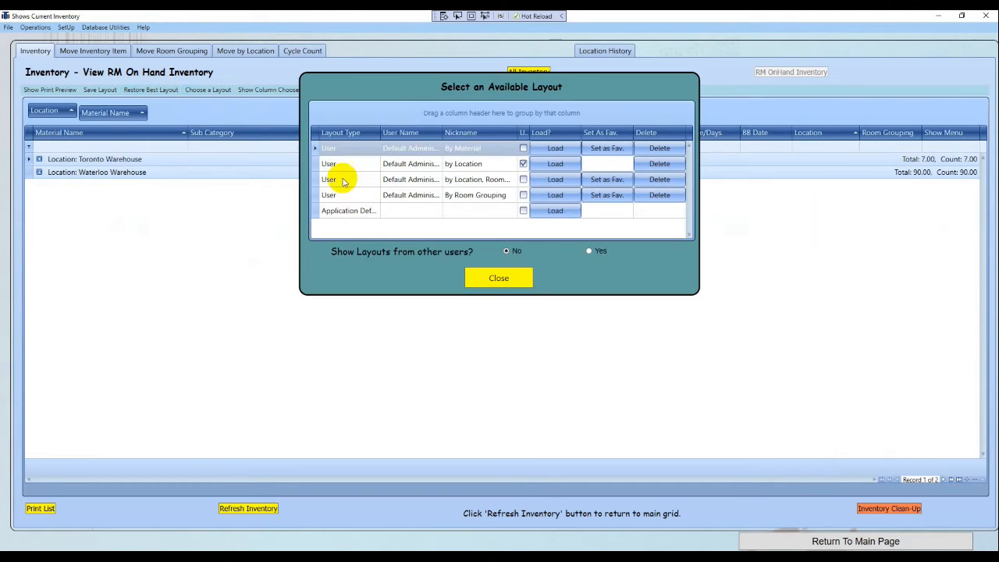
pyautogui.click(546, 196)
pyautogui.click(38, 183)
pyautogui.click(38, 233)
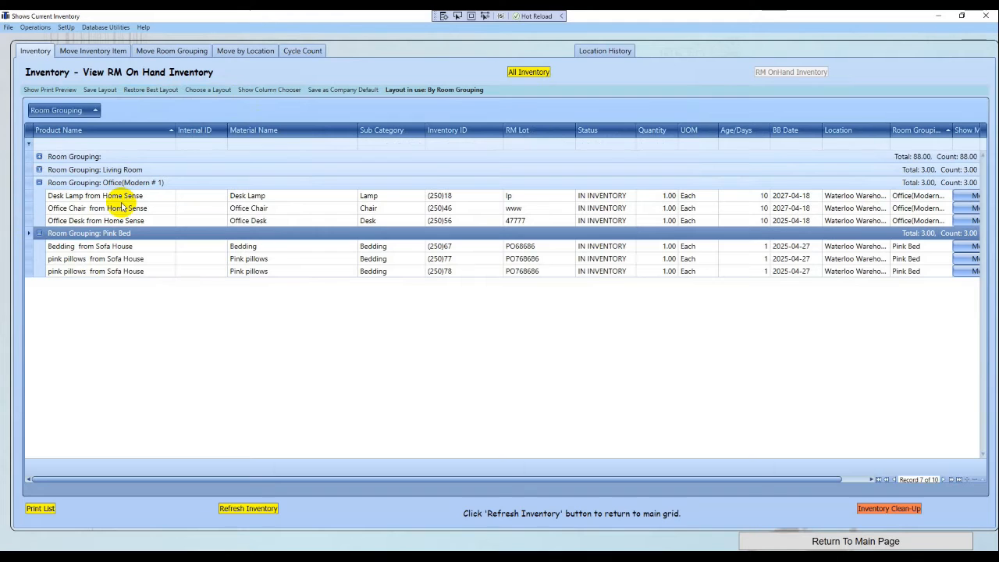
pyautogui.click(150, 54)
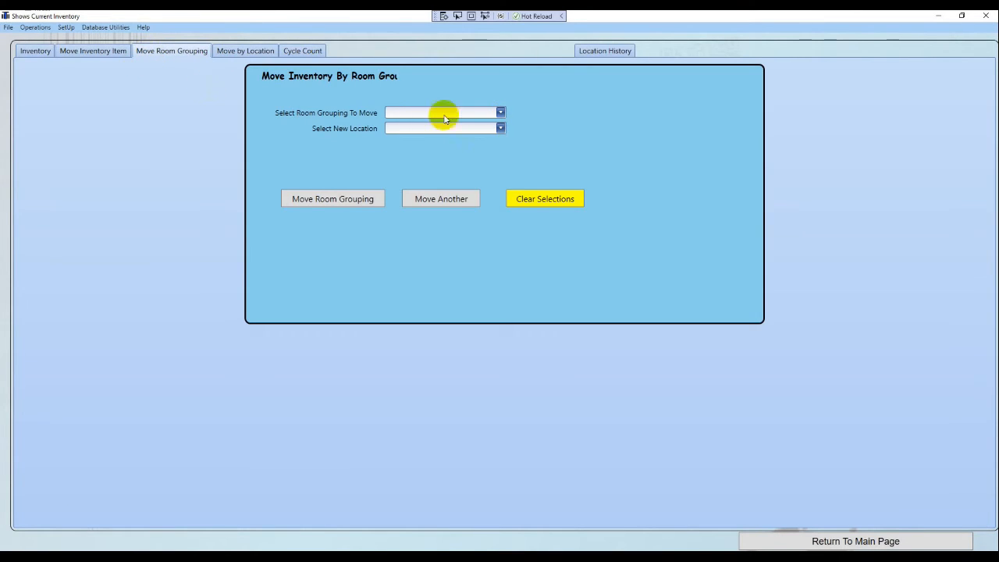
pyautogui.click(499, 112)
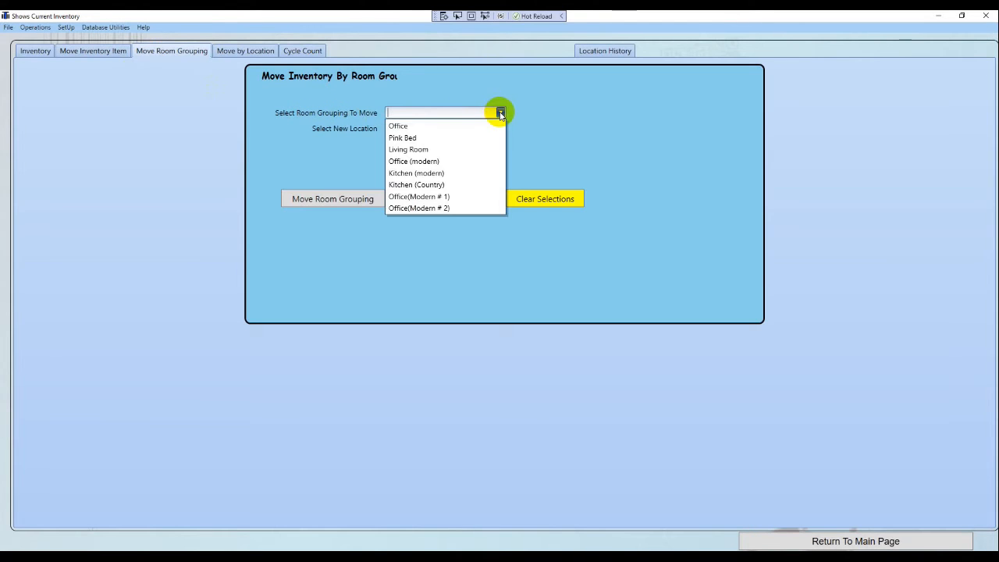
pyautogui.click(412, 201)
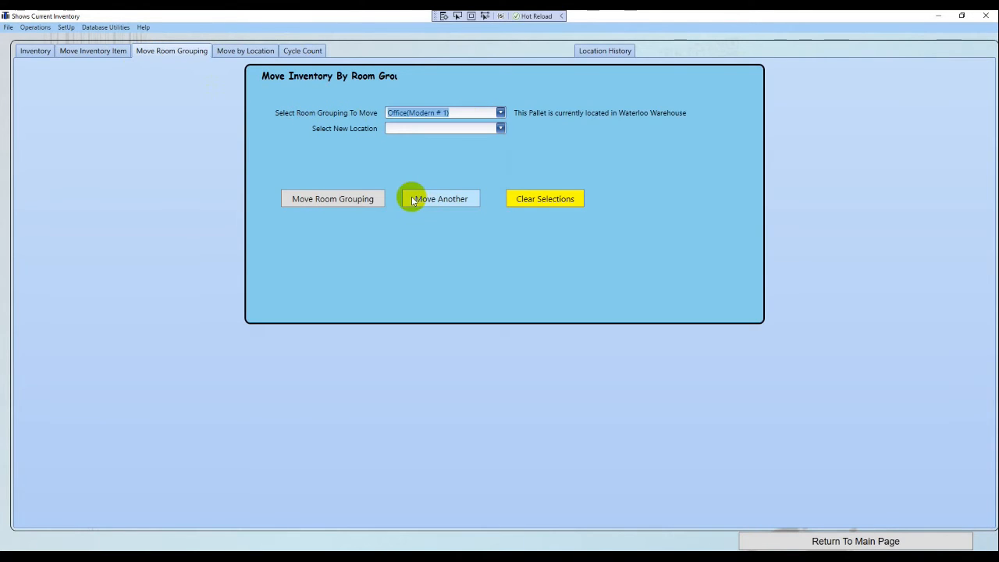
pyautogui.click(500, 128)
pyautogui.click(407, 154)
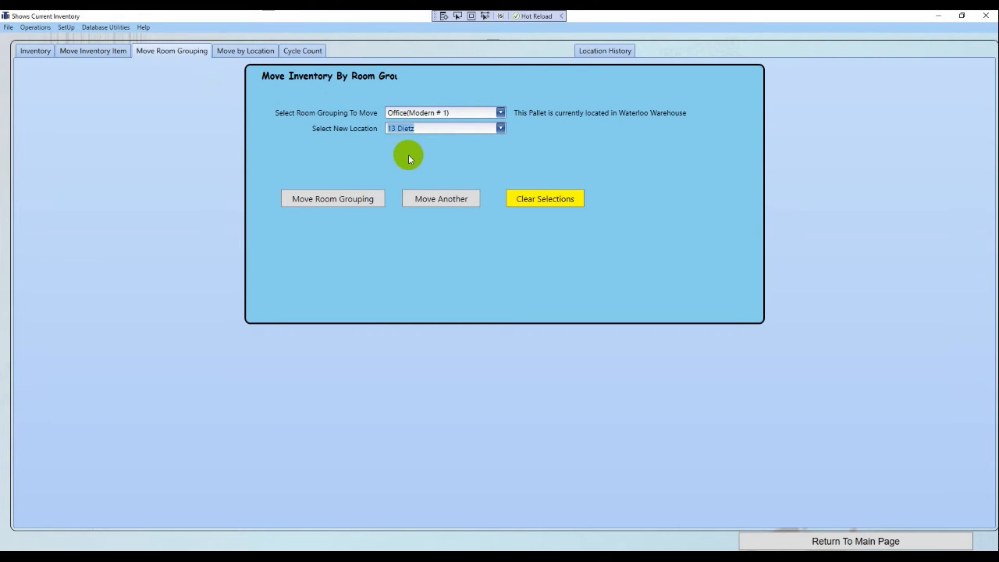
pyautogui.click(336, 201)
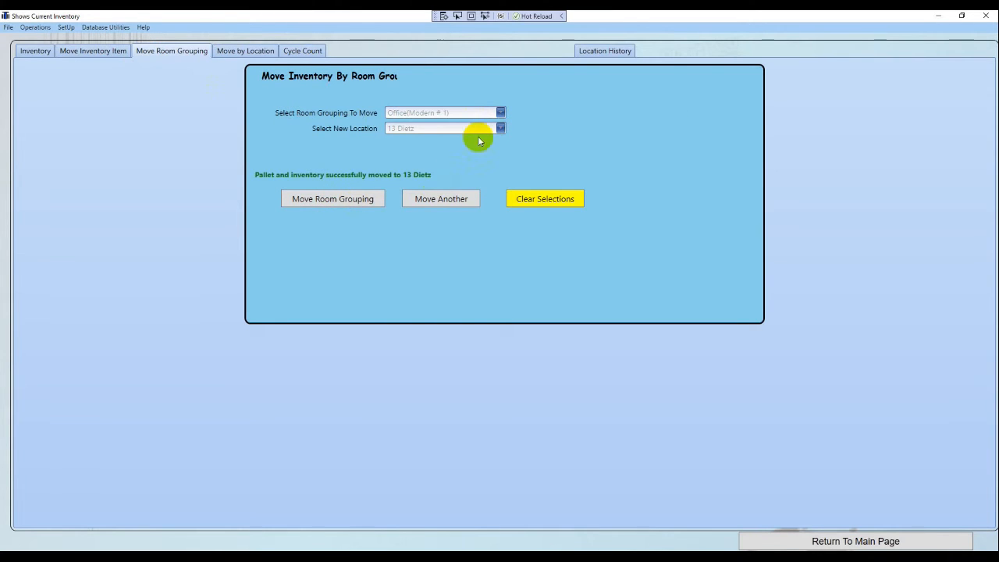
pyautogui.click(442, 200)
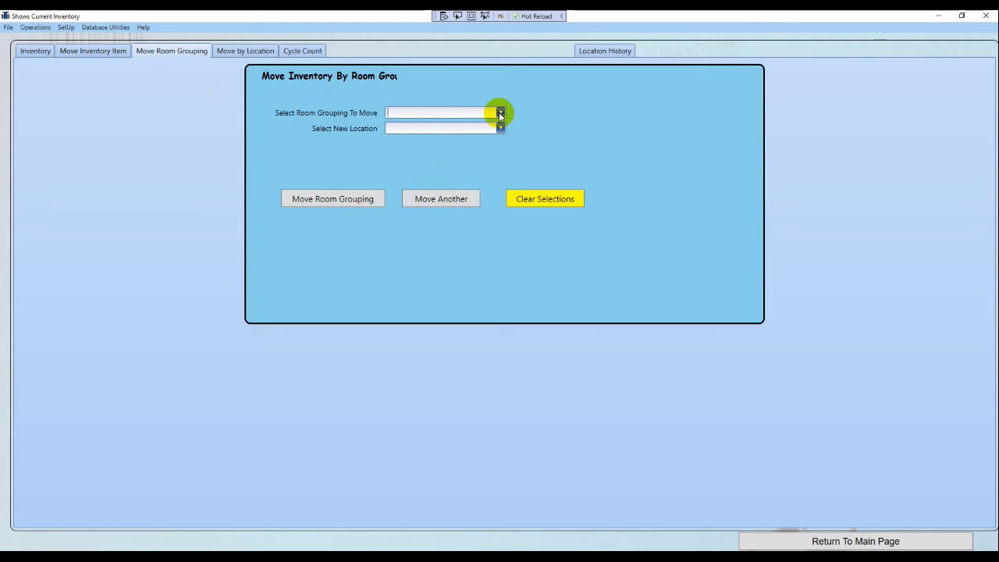
pyautogui.click(499, 112)
pyautogui.click(405, 140)
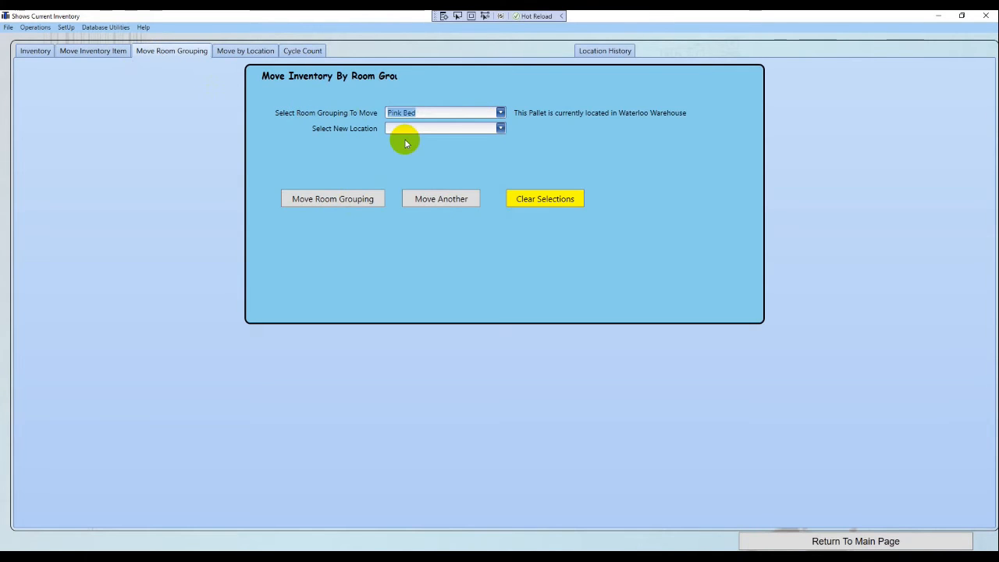
pyautogui.click(499, 128)
pyautogui.click(436, 154)
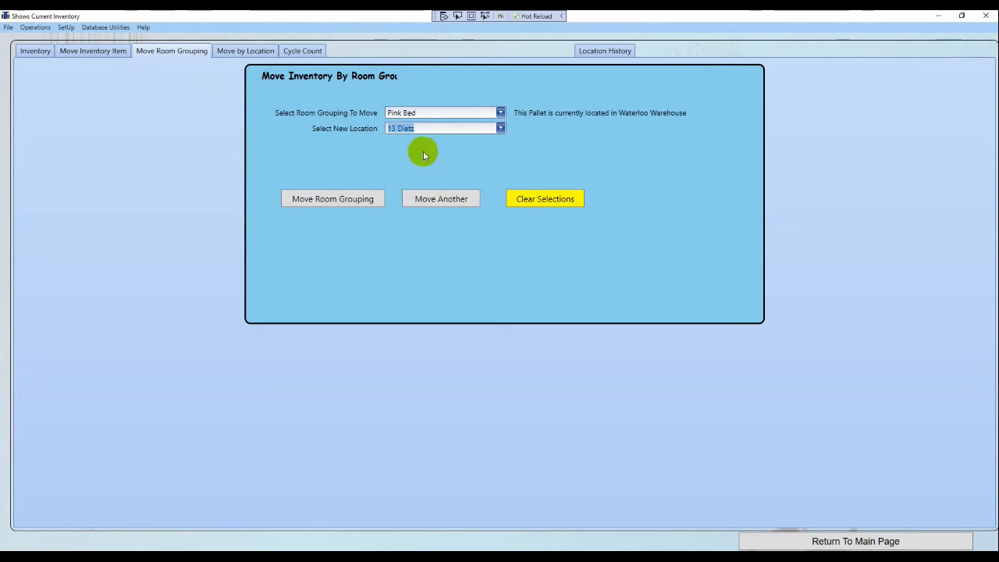
pyautogui.click(321, 207)
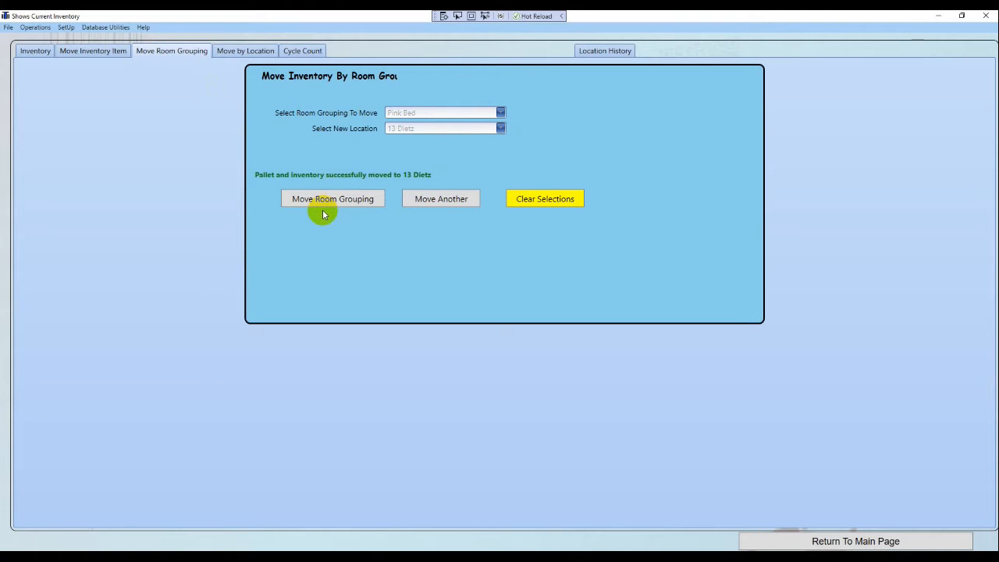
pyautogui.click(33, 56)
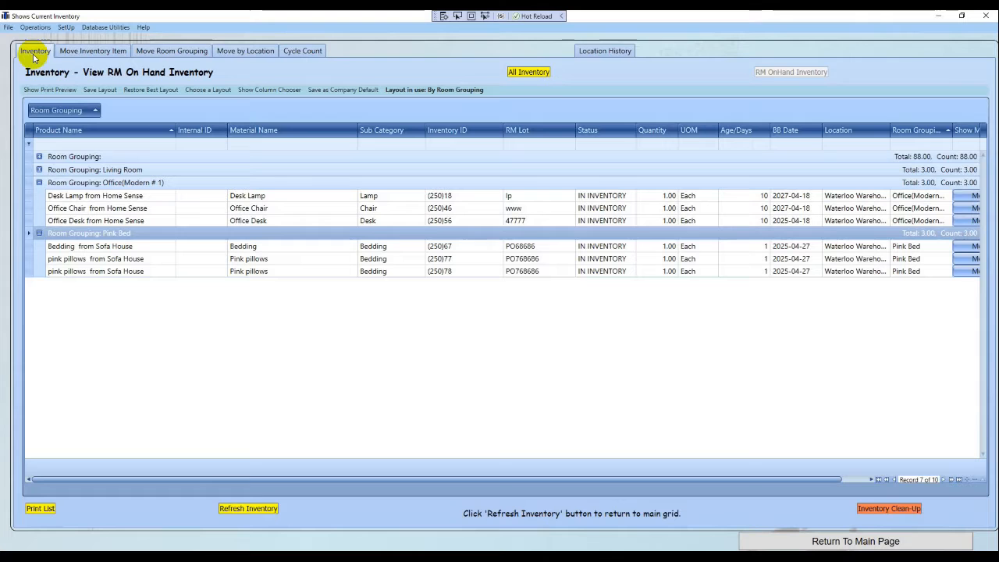
pyautogui.click(244, 511)
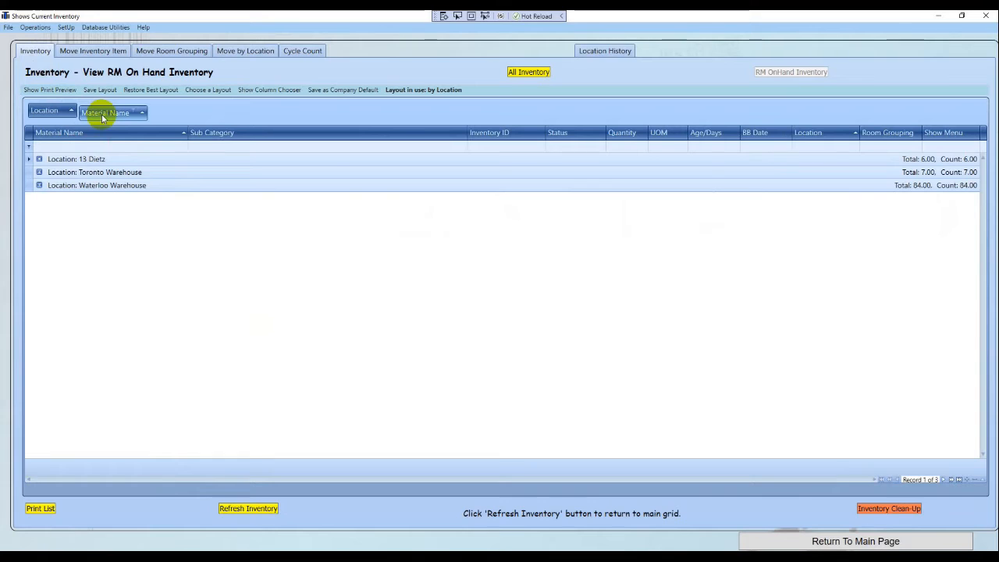
pyautogui.click(37, 158)
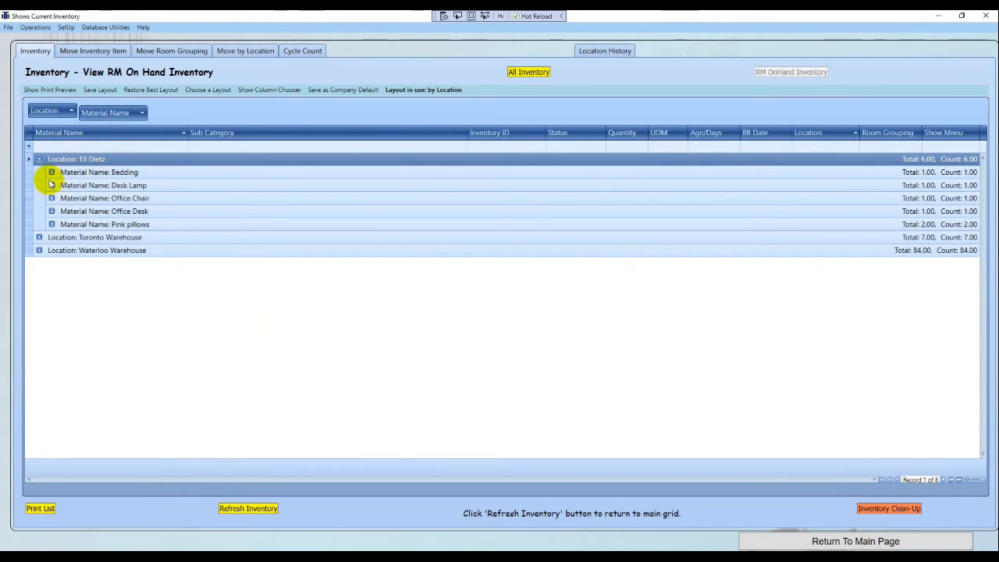
pyautogui.click(51, 171)
pyautogui.click(52, 198)
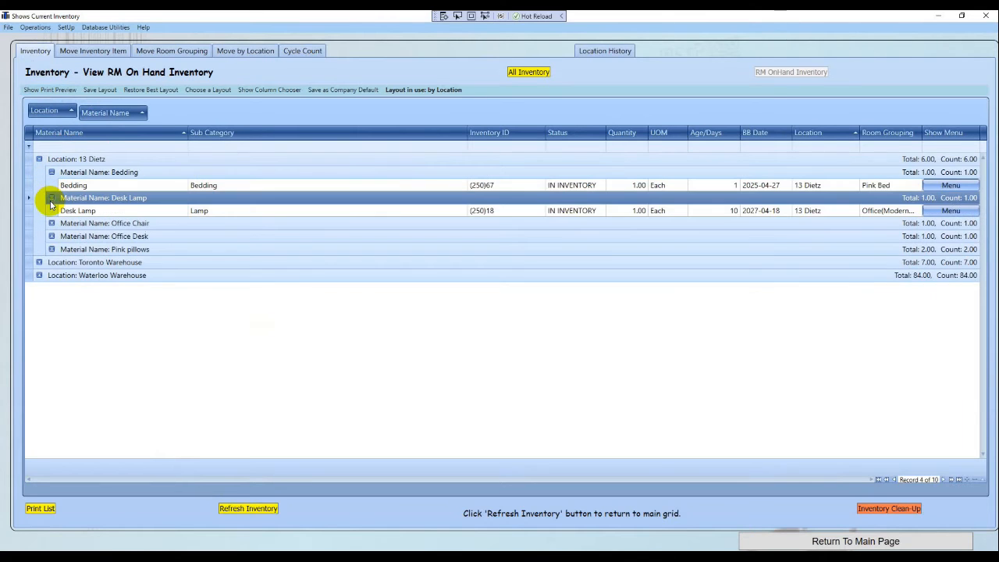
pyautogui.click(50, 224)
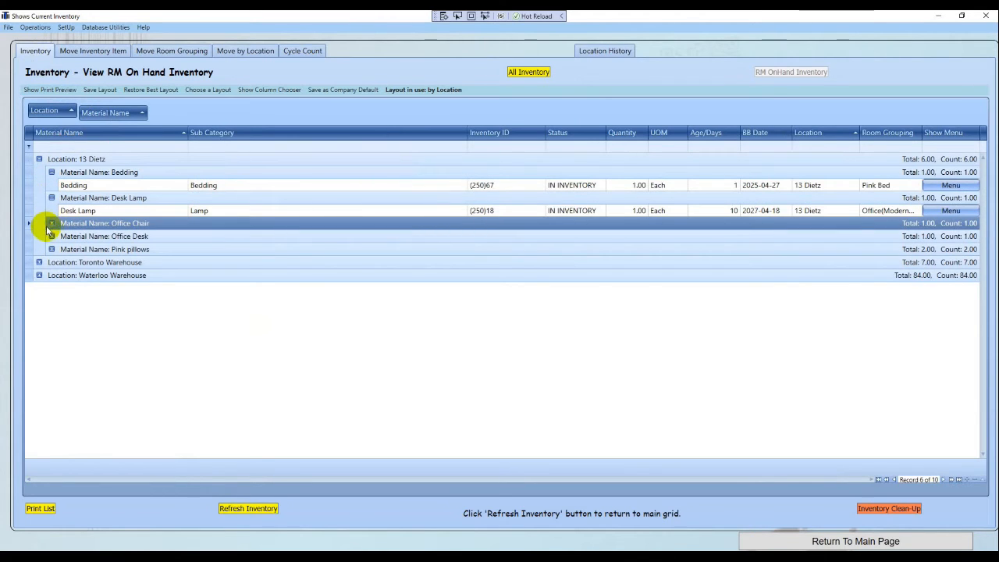
pyautogui.click(51, 224)
pyautogui.click(52, 248)
pyautogui.click(52, 249)
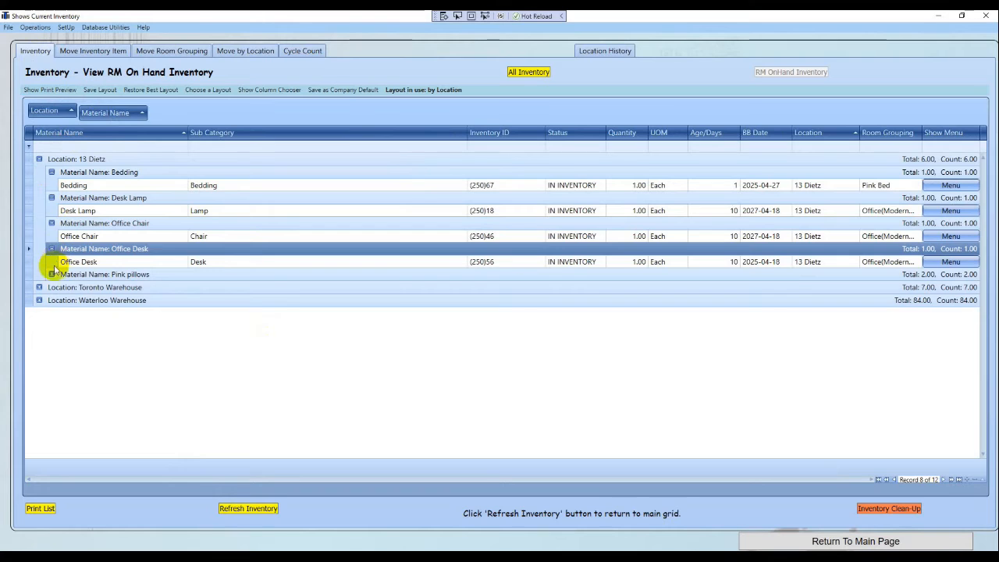
pyautogui.click(51, 274)
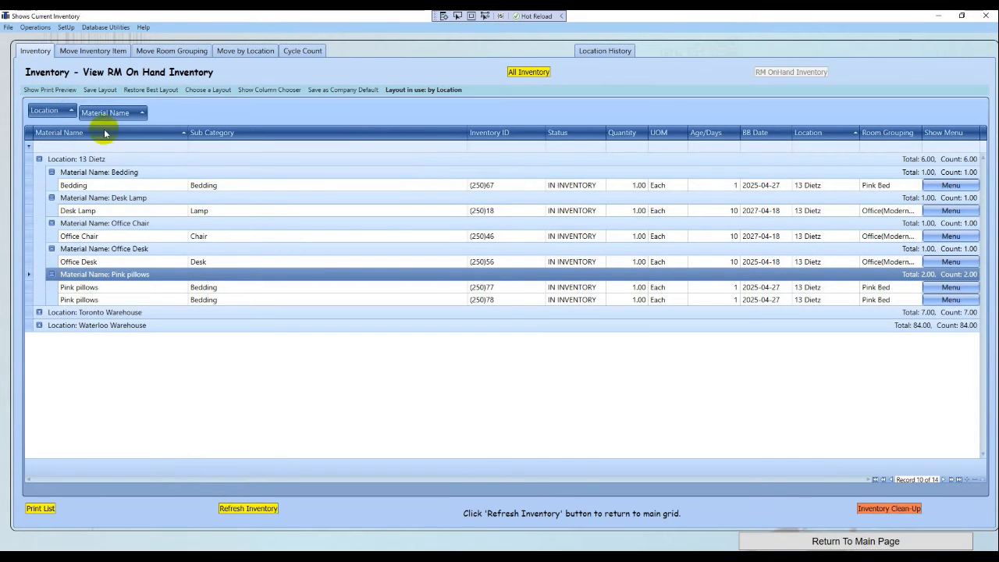
pyautogui.click(208, 89)
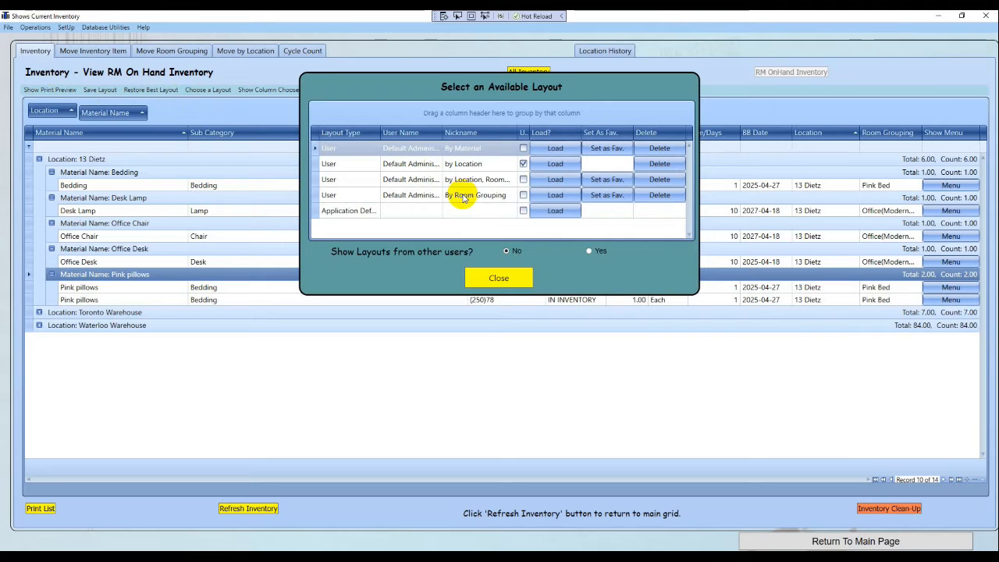
pyautogui.click(550, 195)
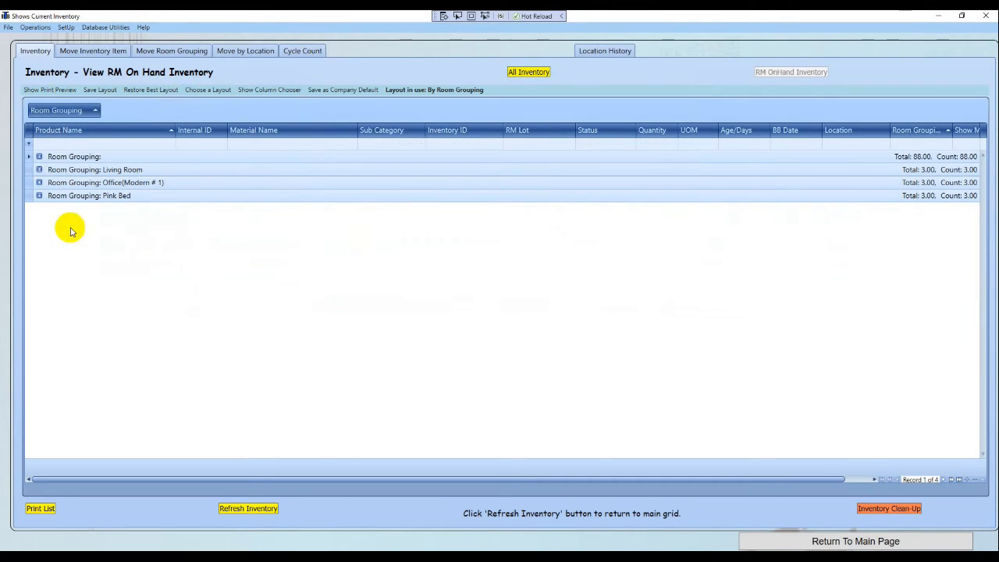
pyautogui.click(39, 182)
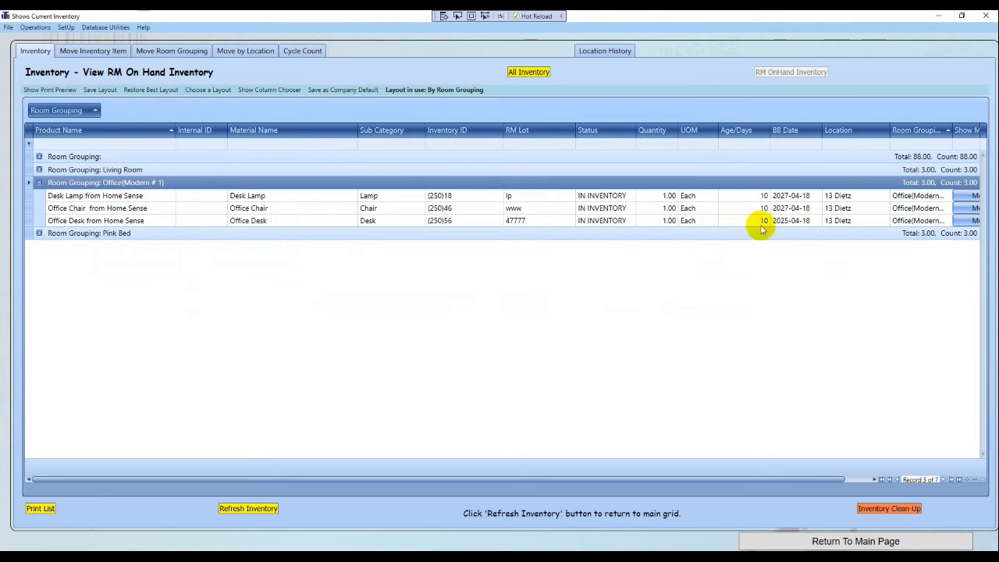
pyautogui.click(833, 196)
pyautogui.click(852, 195)
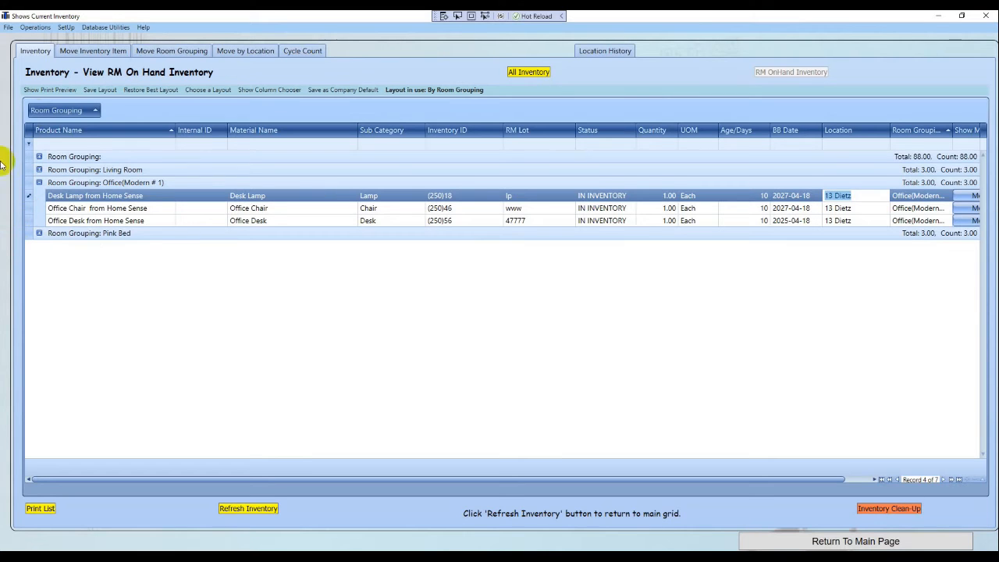
pyautogui.click(297, 53)
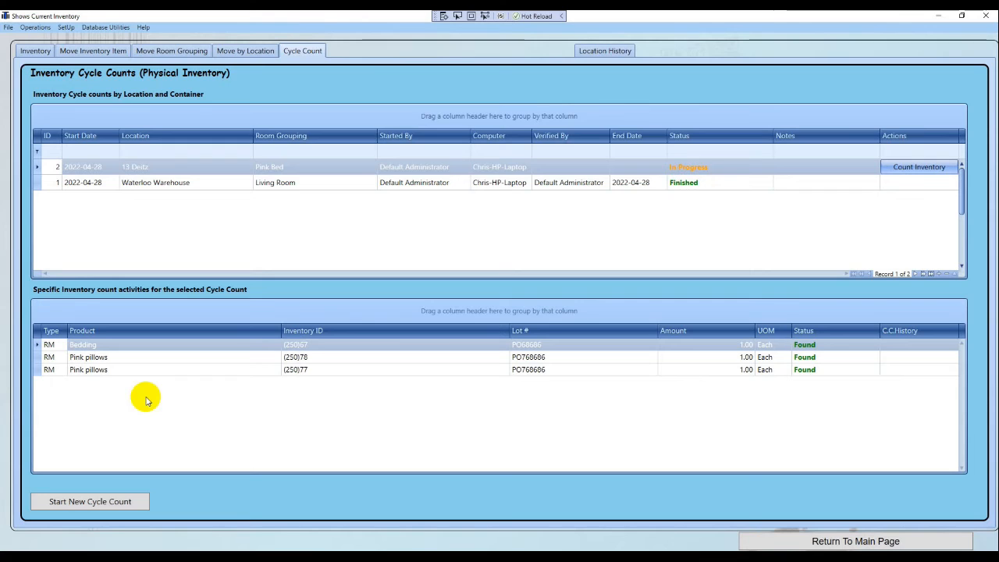
pyautogui.click(99, 503)
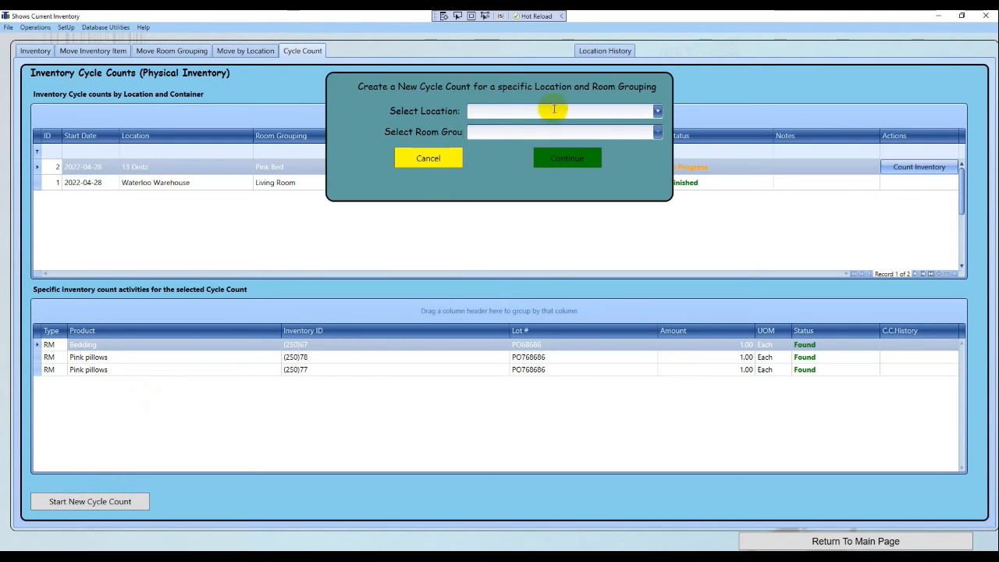
pyautogui.click(657, 111)
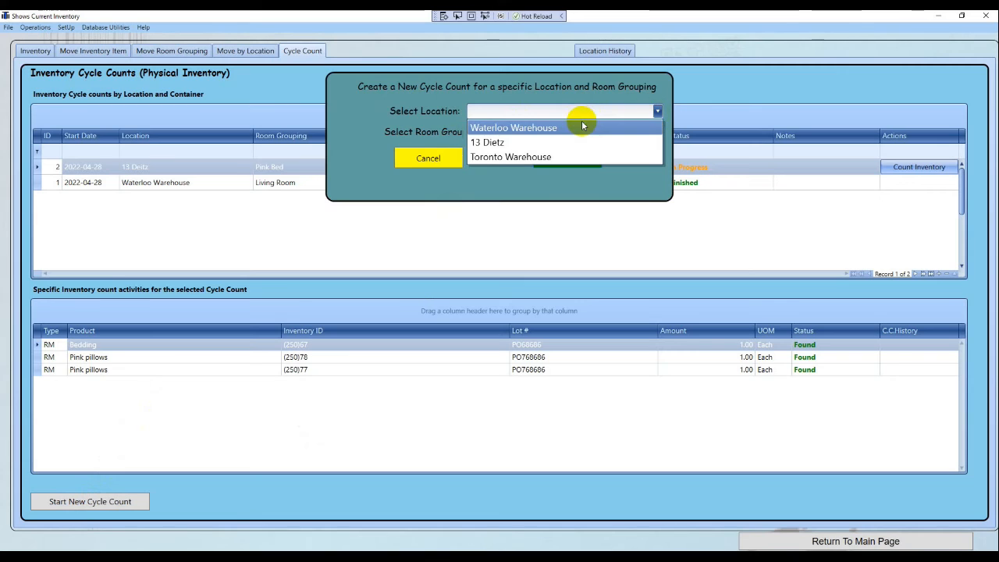
pyautogui.click(516, 142)
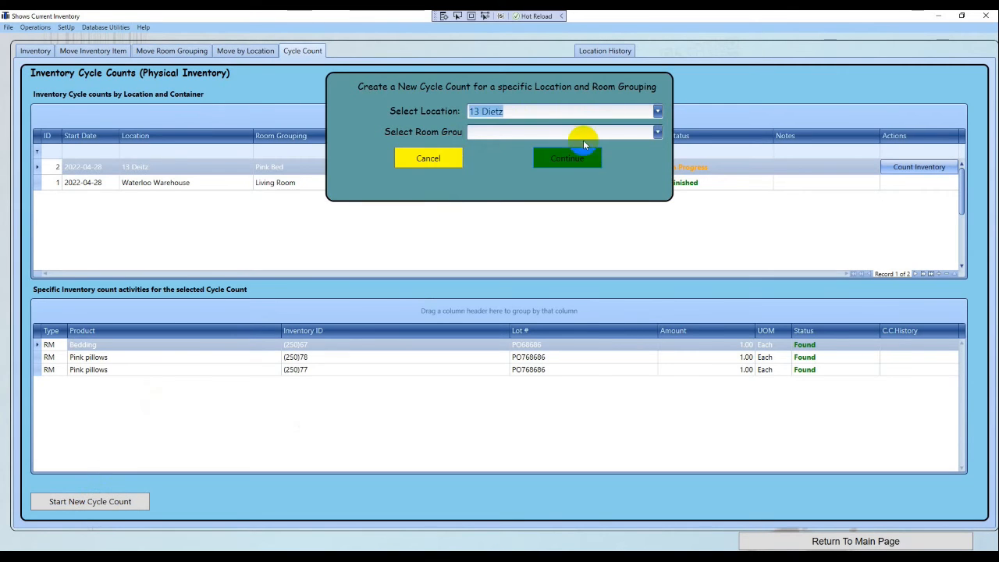
pyautogui.click(657, 133)
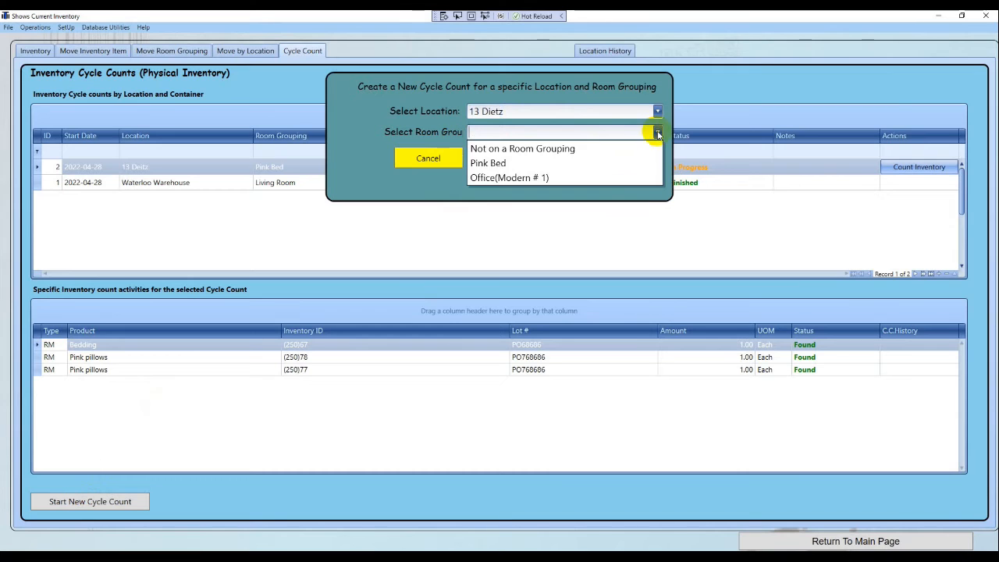
pyautogui.click(498, 163)
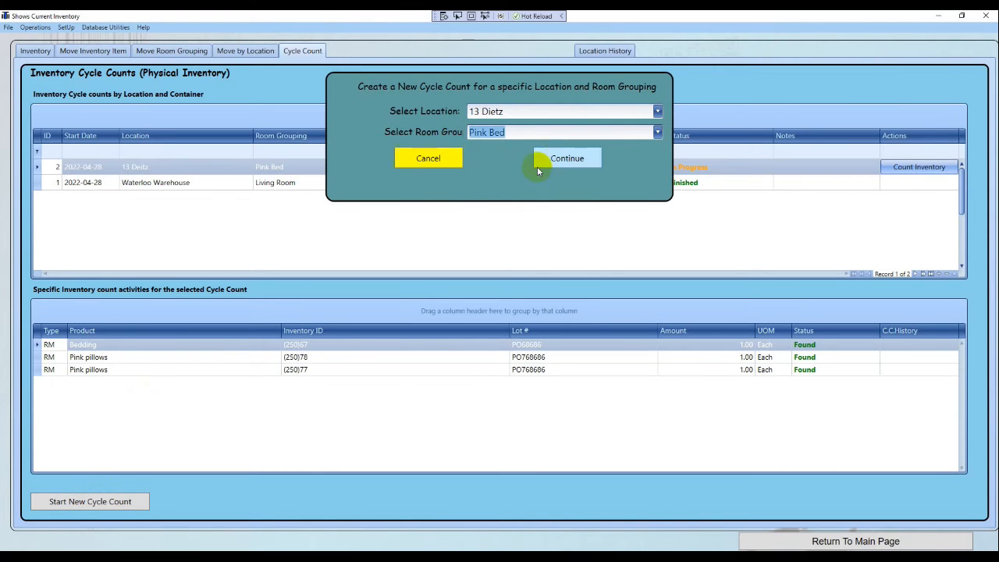
pyautogui.click(557, 159)
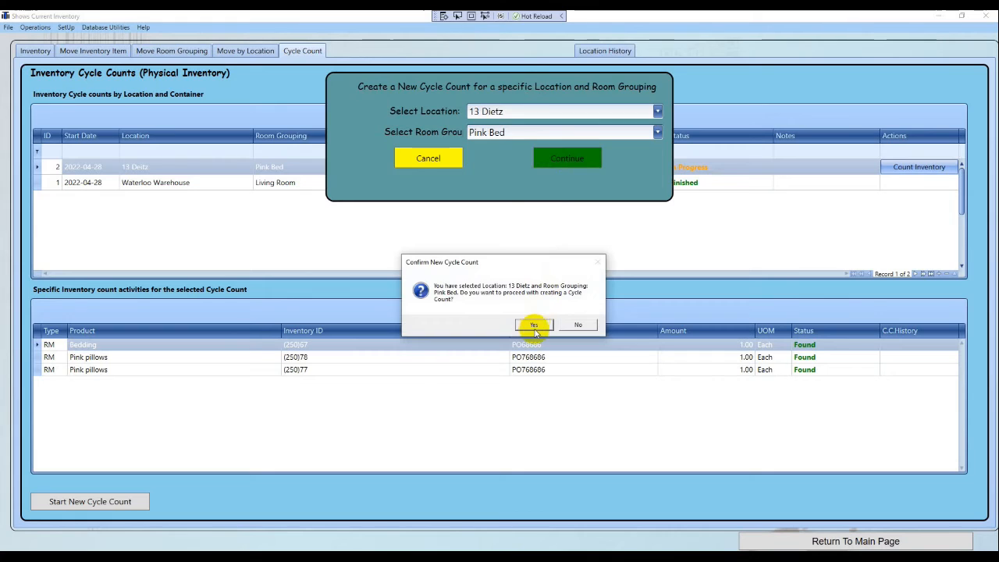
pyautogui.click(534, 325)
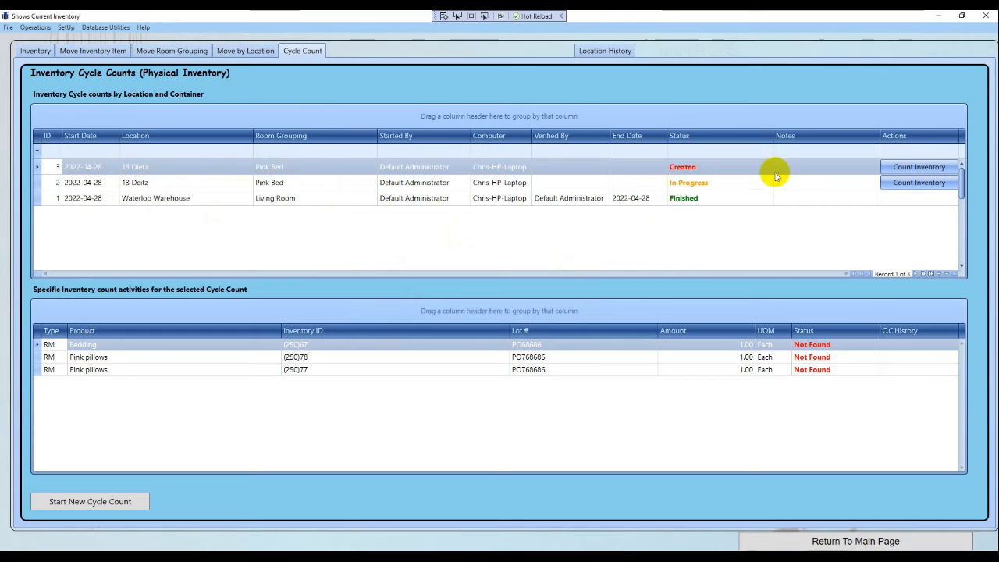
# Open the Pink Bed count worksheet and paste Bedding ID (250)67 into Lookup Inventory ID
pyautogui.click(912, 169)
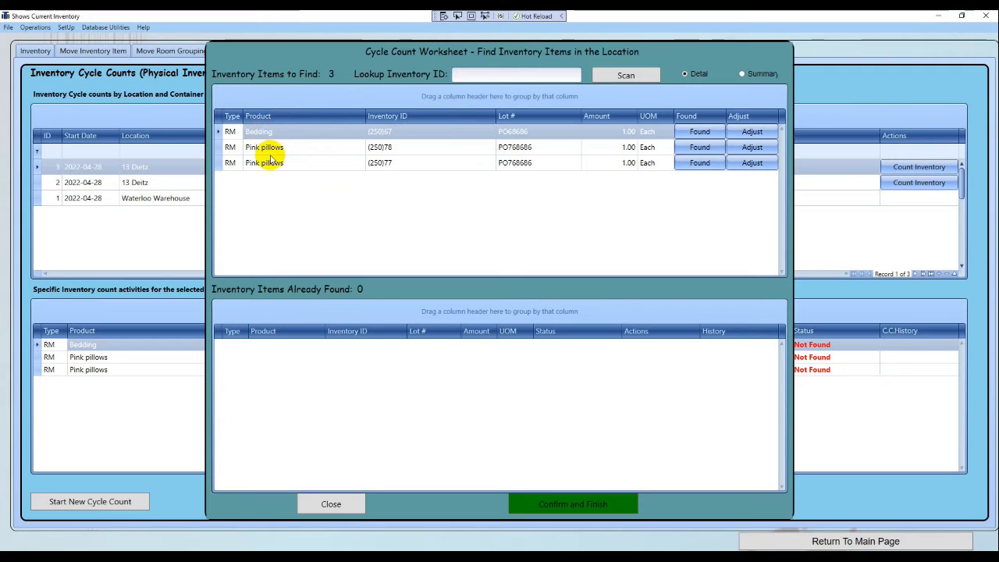
pyautogui.click(392, 131)
pyautogui.hotkey('ctrl', 'c')
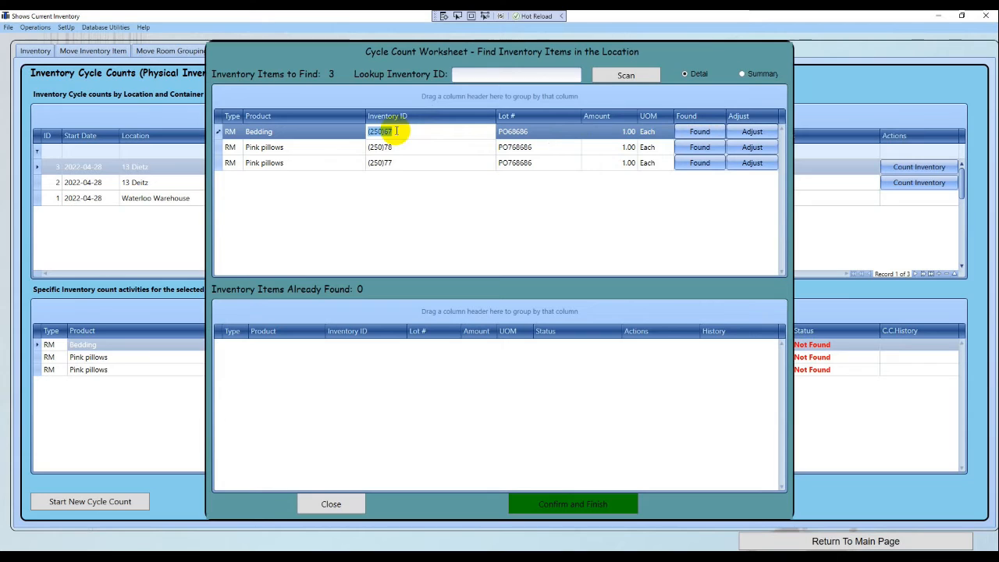
pyautogui.click(364, 132)
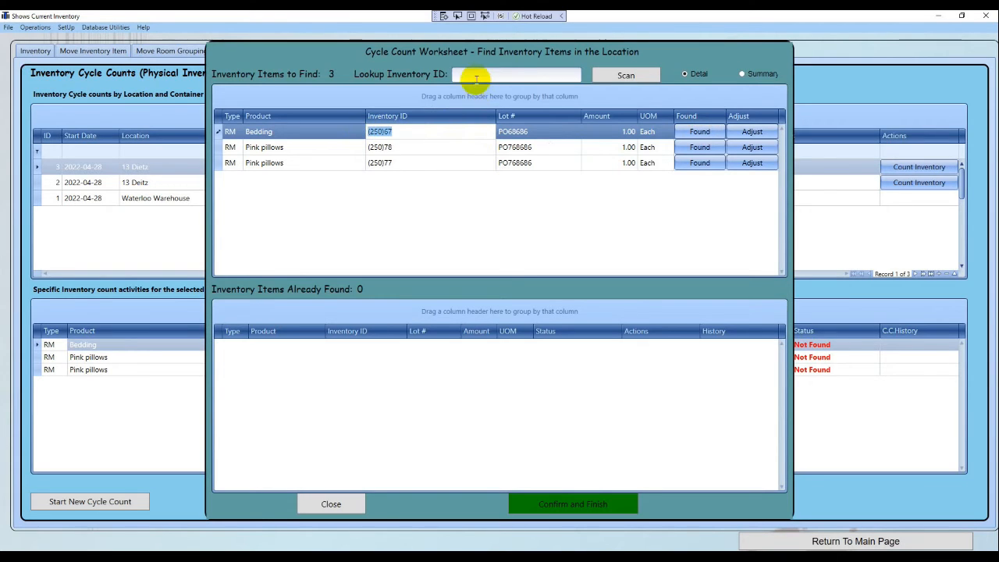
pyautogui.click(475, 77)
pyautogui.hotkey('ctrl', 'v')
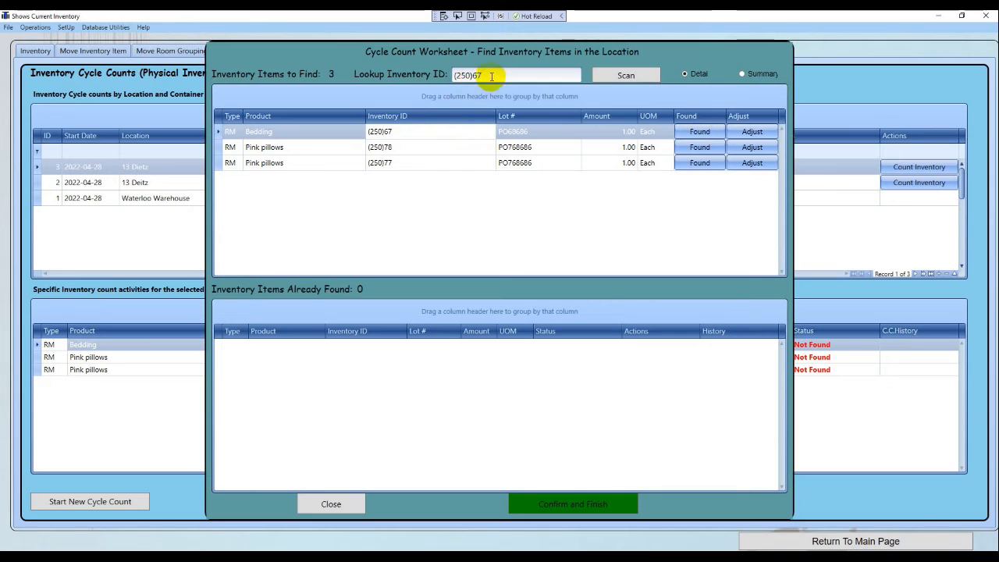
# Scan (250)67 and (250)77 in Lookup Inventory ID so both count as found
pyautogui.click(605, 79)
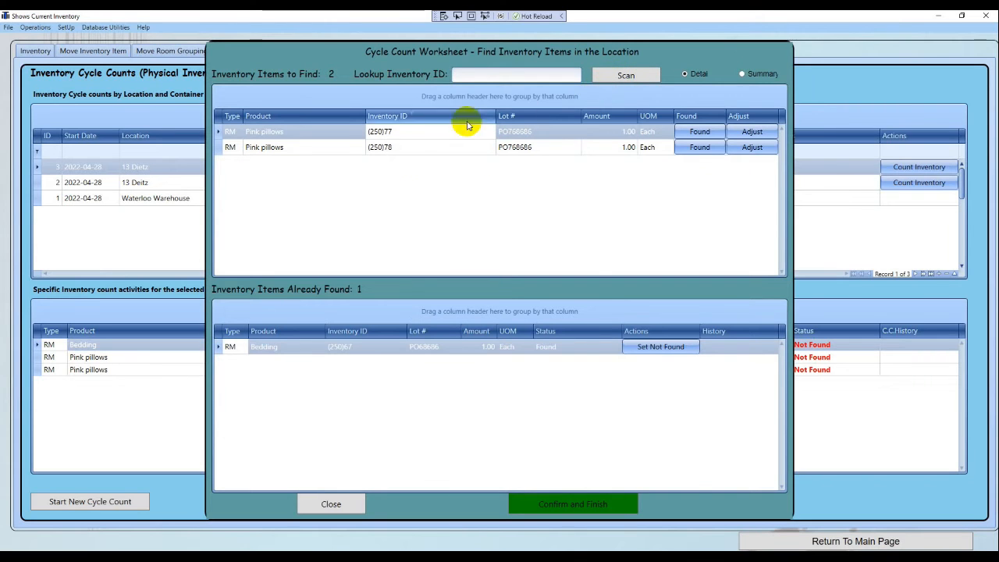
pyautogui.click(375, 131)
pyautogui.hotkey('ctrl', 'c')
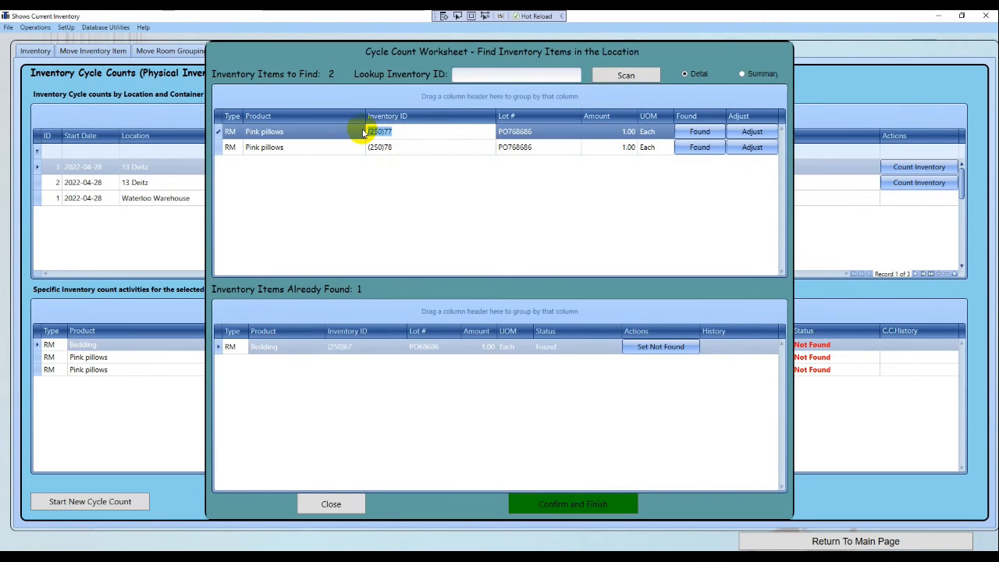
pyautogui.click(466, 74)
pyautogui.hotkey('ctrl', 'v')
pyautogui.click(606, 78)
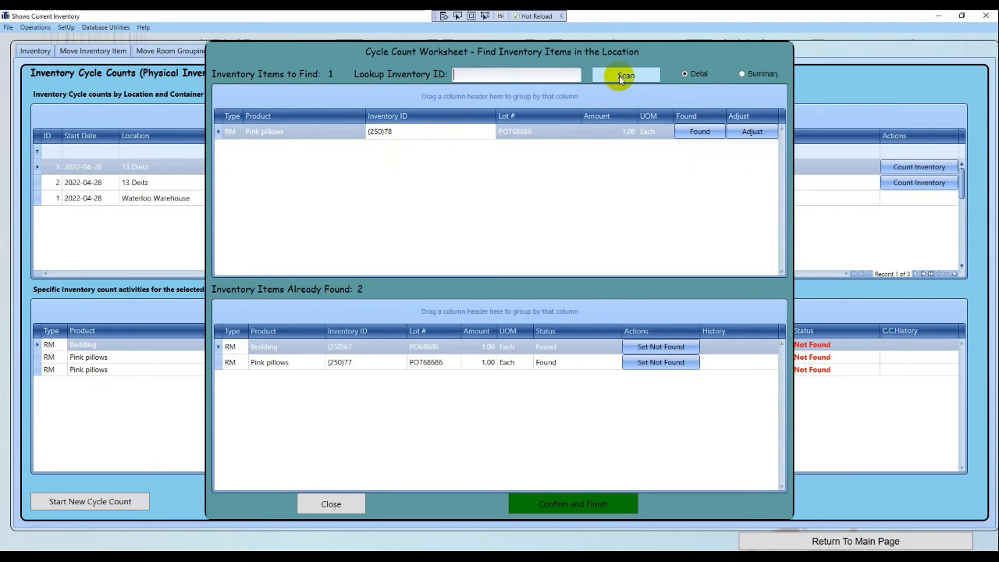
# Decline searching other locations for (250)79, then scan (250)78 as found
pyautogui.click(497, 79)
pyautogui.hotkey('ctrl', 'v')
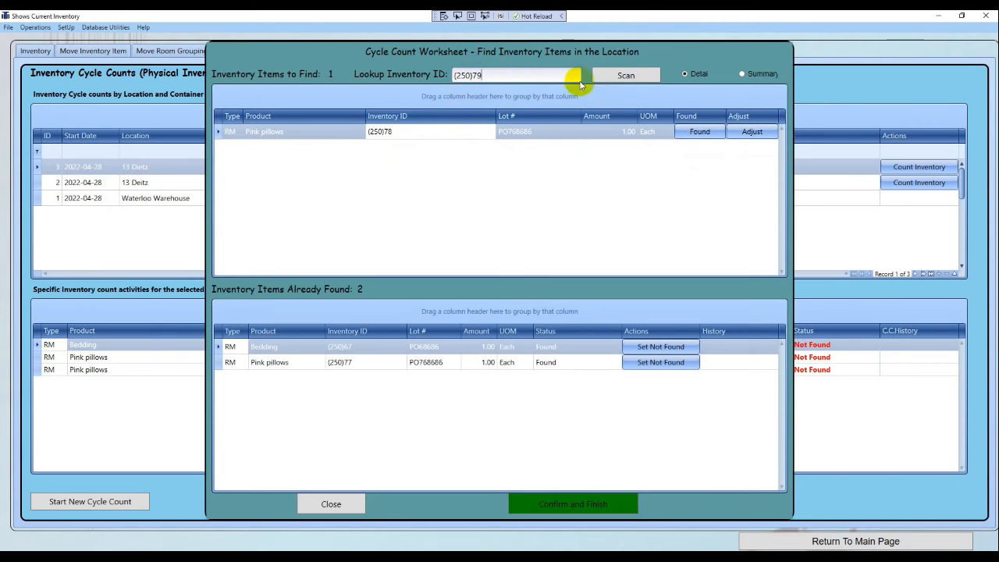
pyautogui.click(613, 77)
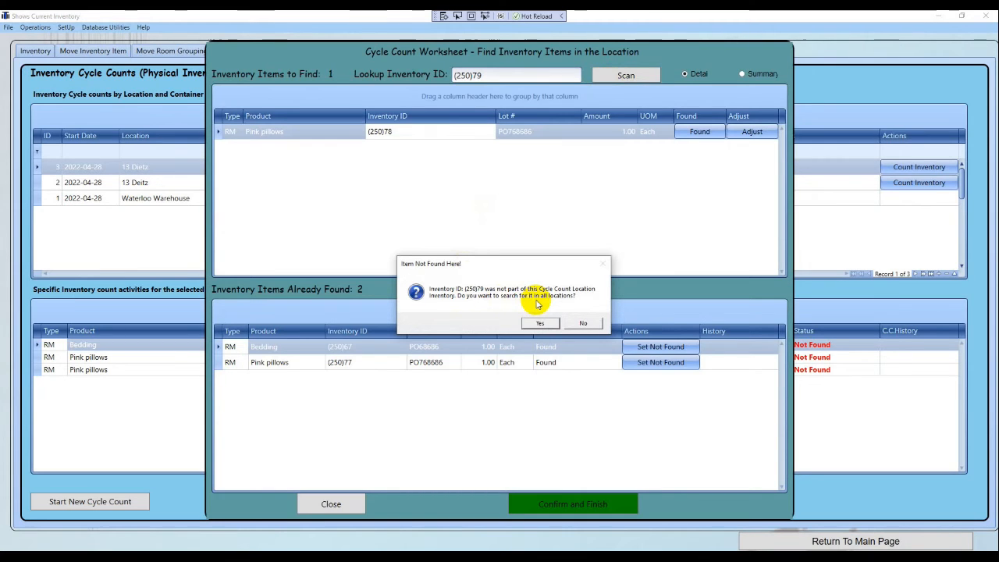
pyautogui.click(584, 324)
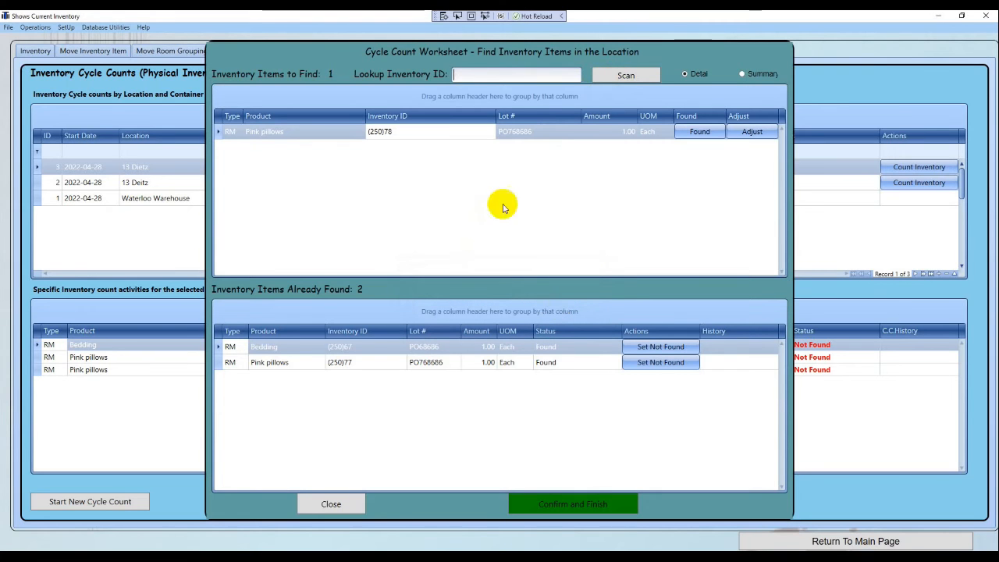
pyautogui.click(464, 73)
pyautogui.write('(250)77')
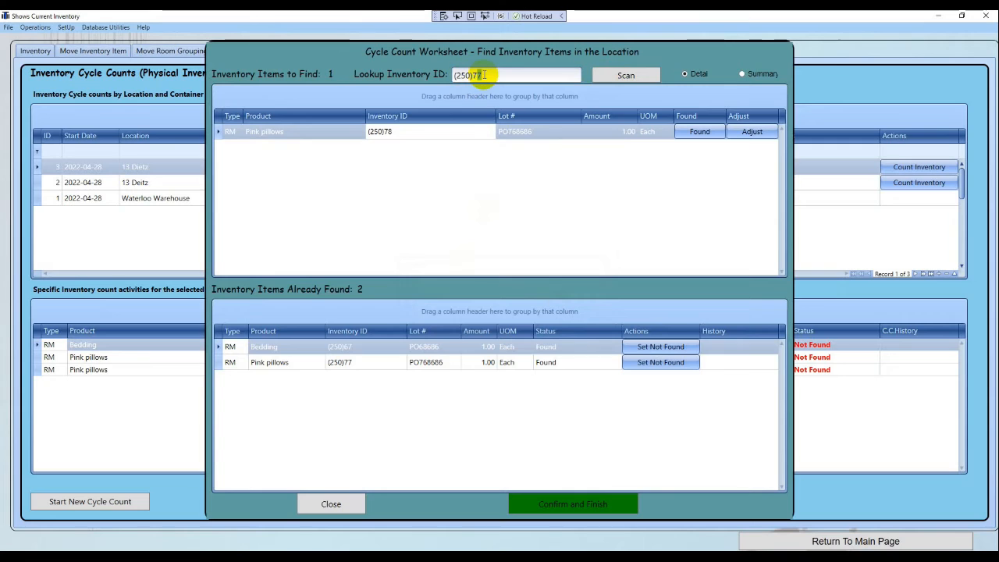
pyautogui.press('BackSpace')
pyautogui.write('8')
pyautogui.click(633, 74)
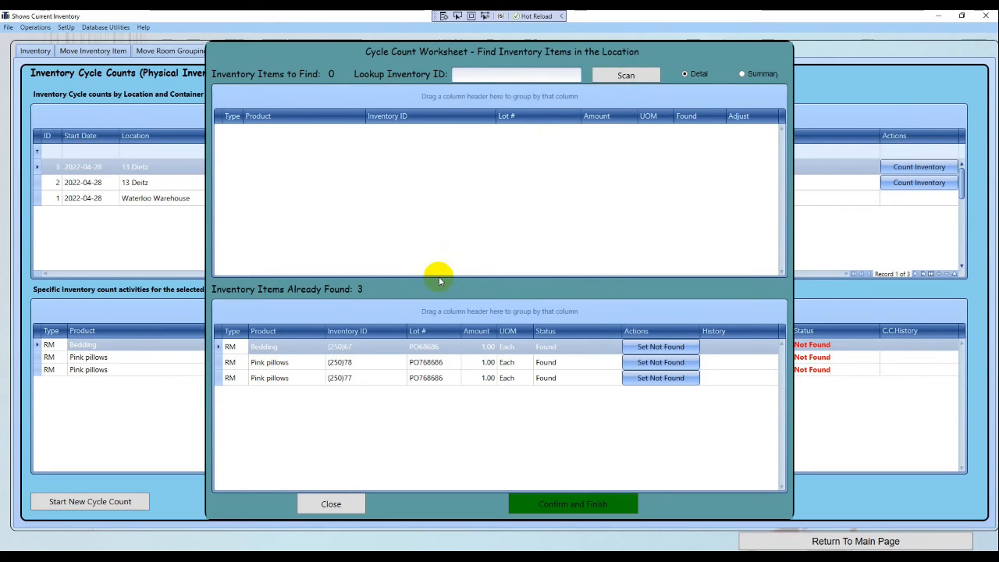
# Confirm and finish the Pink Bed cycle count, setting it complete and answering Yes
pyautogui.click(559, 504)
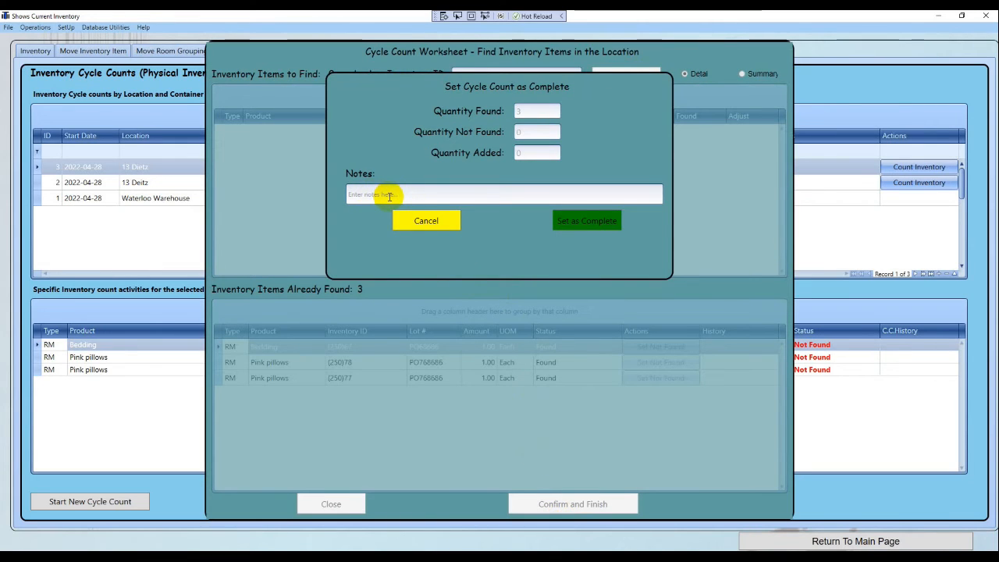
pyautogui.click(584, 222)
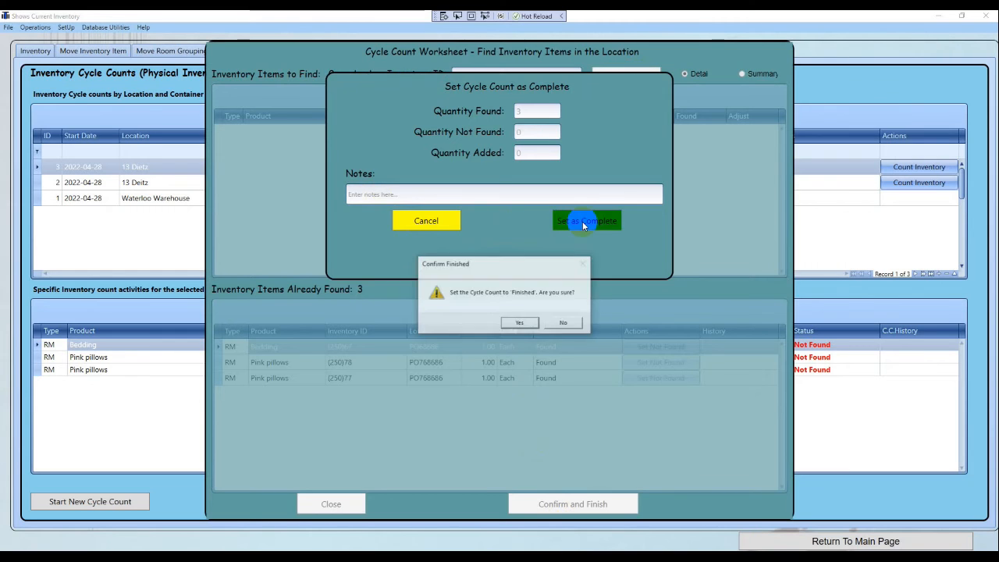
pyautogui.click(519, 322)
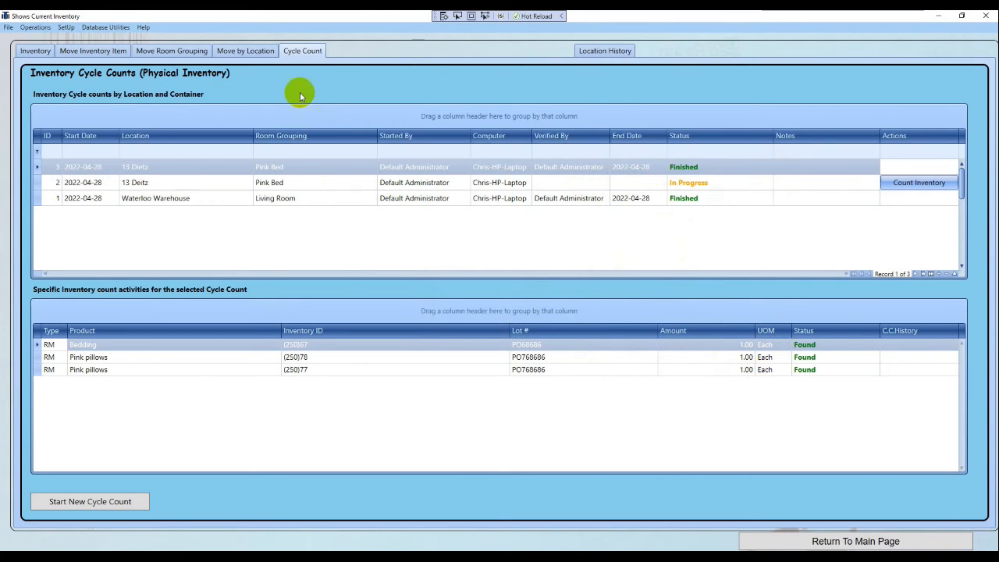
pyautogui.click(122, 501)
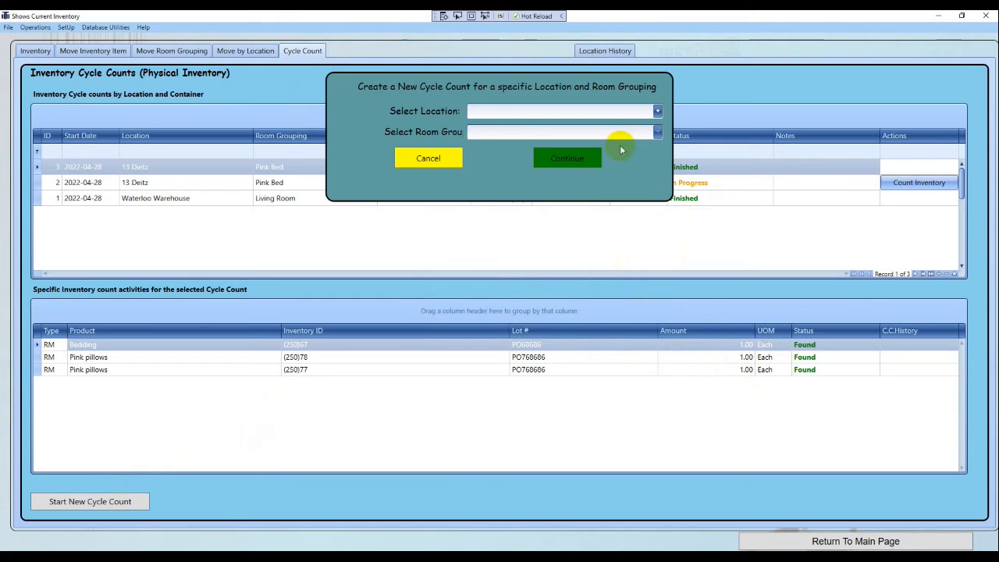
pyautogui.click(656, 111)
pyautogui.click(498, 142)
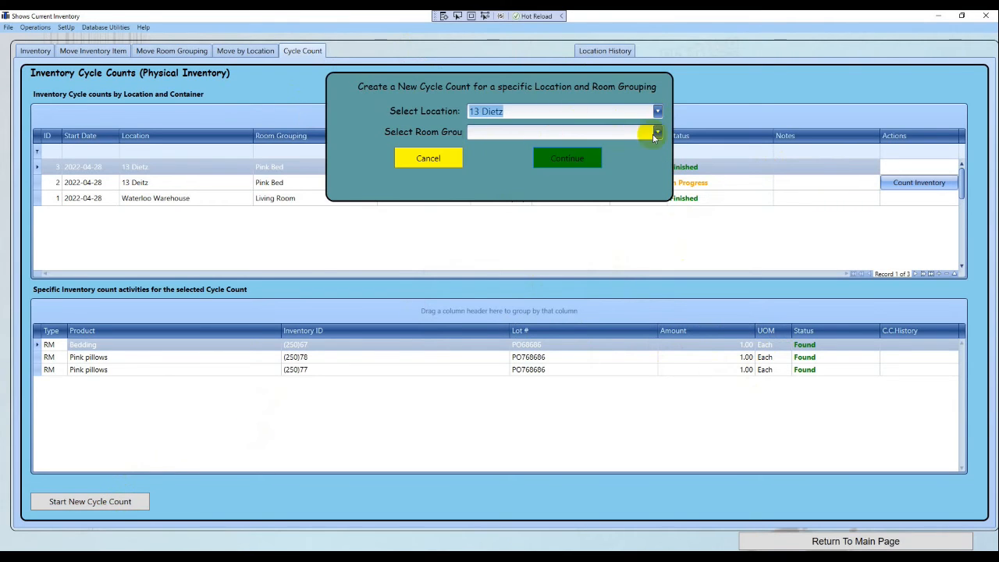
pyautogui.click(657, 132)
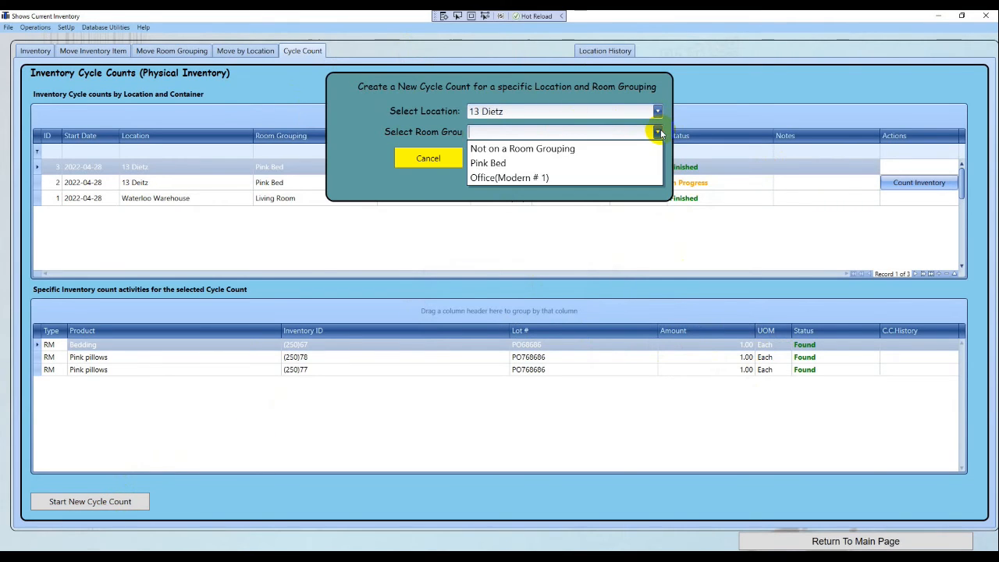
pyautogui.click(528, 178)
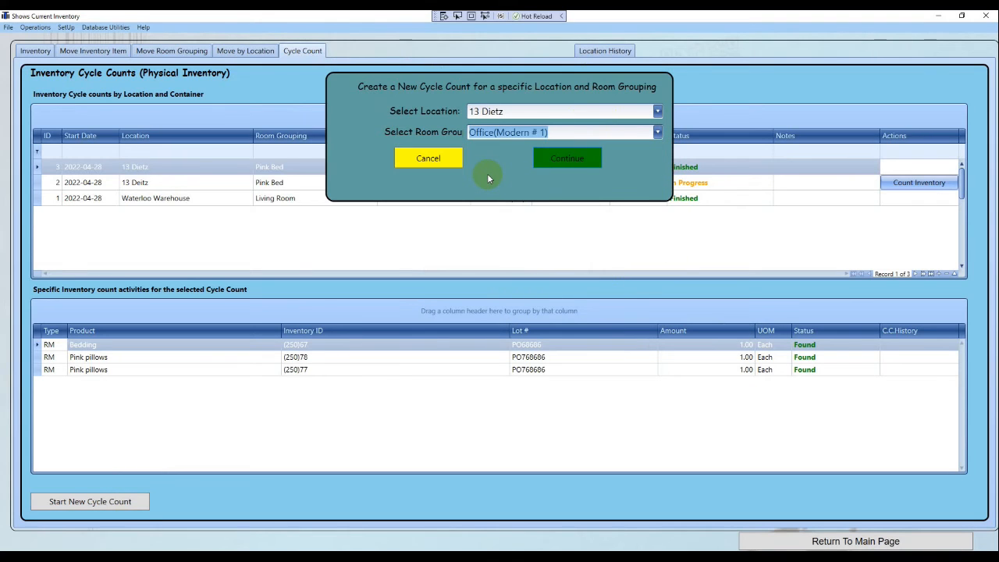
pyautogui.click(554, 158)
pyautogui.click(538, 320)
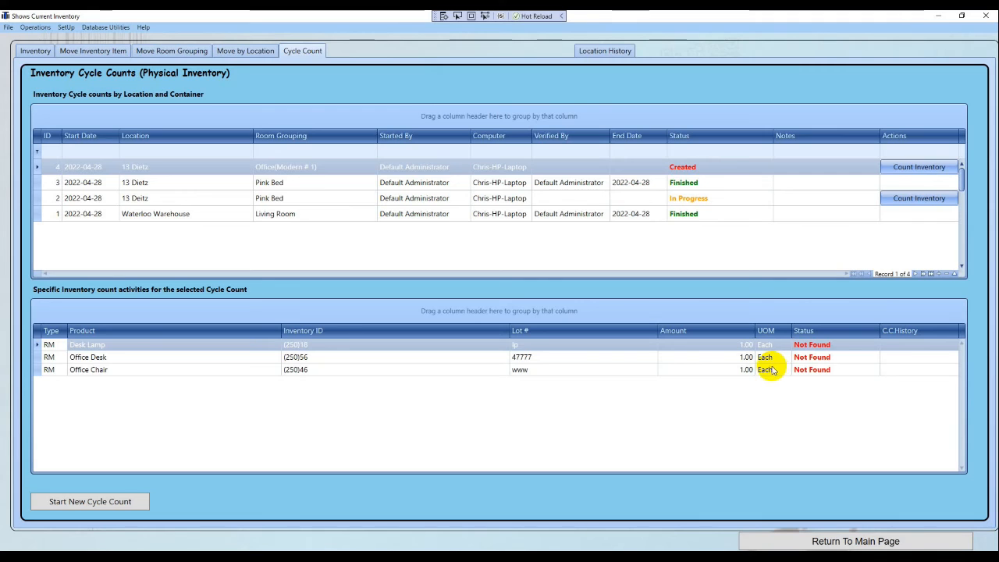
pyautogui.click(794, 537)
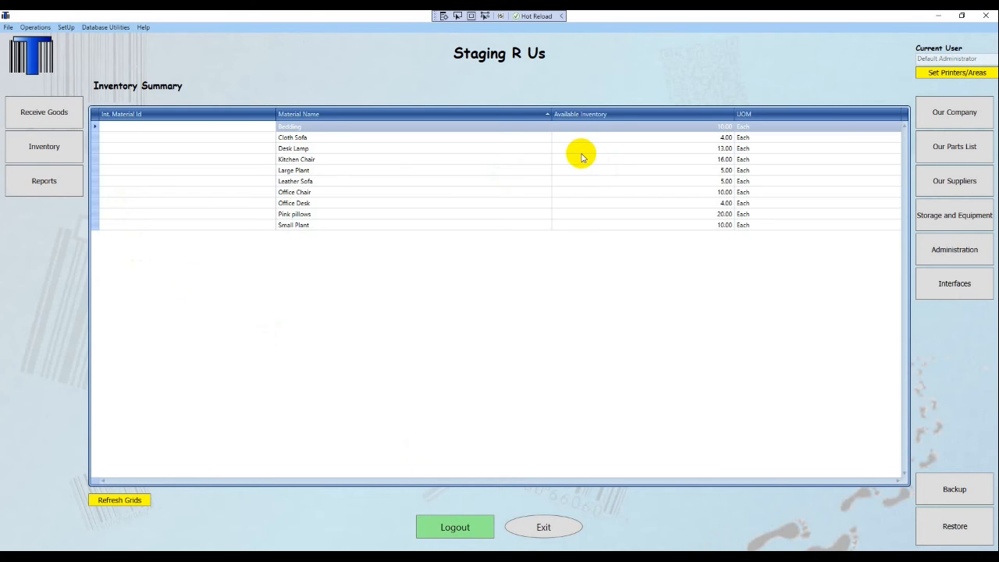
pyautogui.click(65, 158)
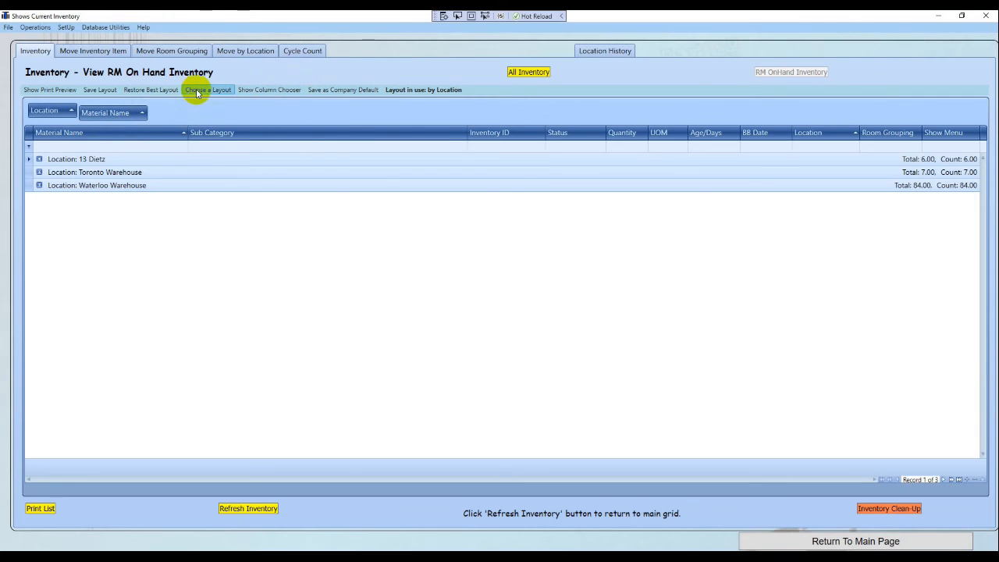
pyautogui.click(198, 92)
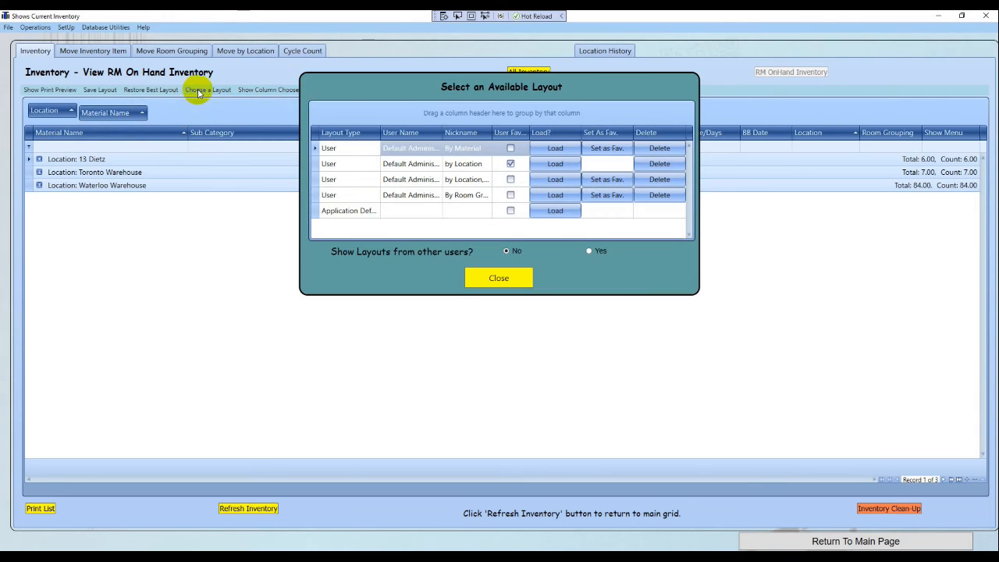
pyautogui.click(471, 180)
pyautogui.click(552, 181)
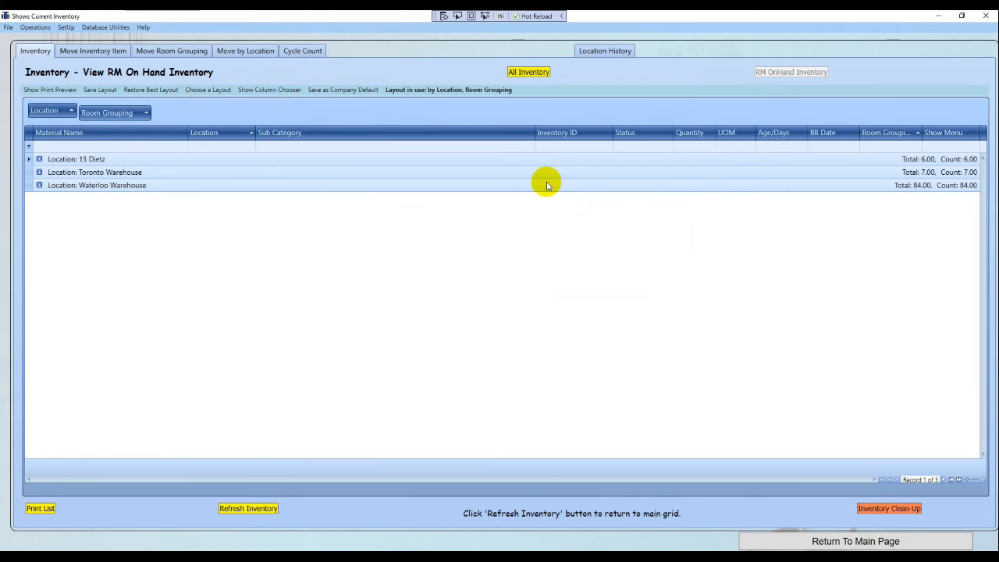
pyautogui.click(39, 159)
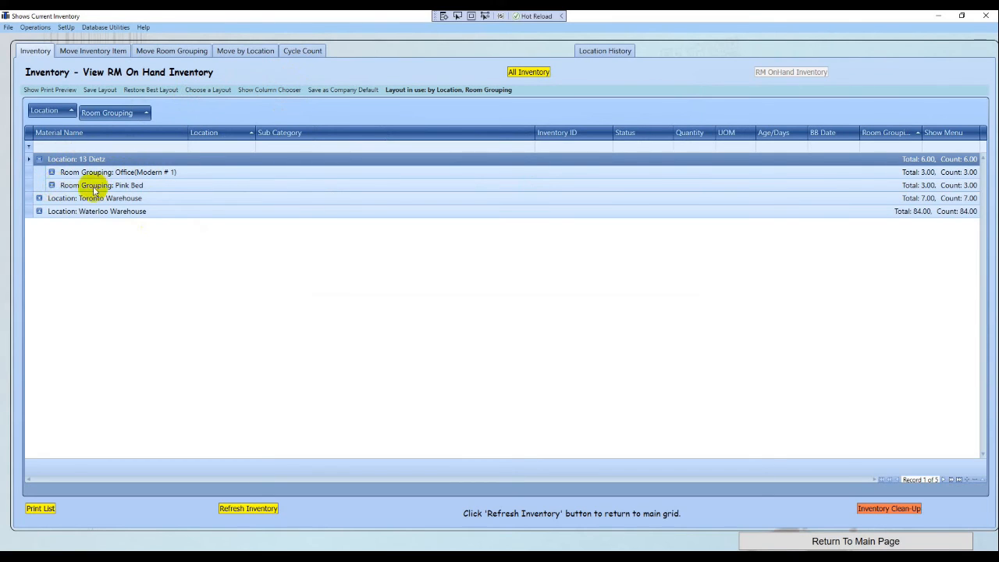
pyautogui.click(51, 186)
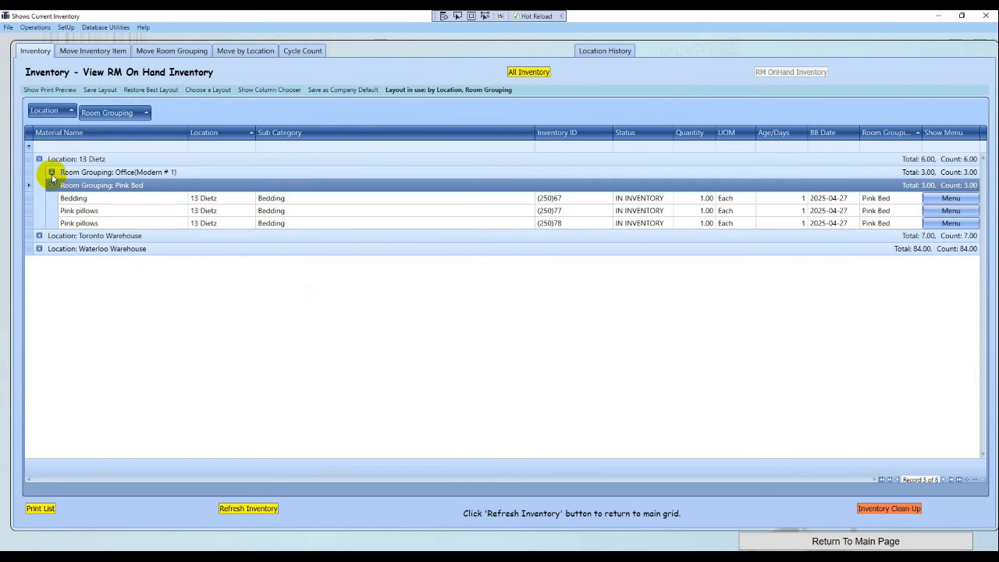
pyautogui.click(51, 172)
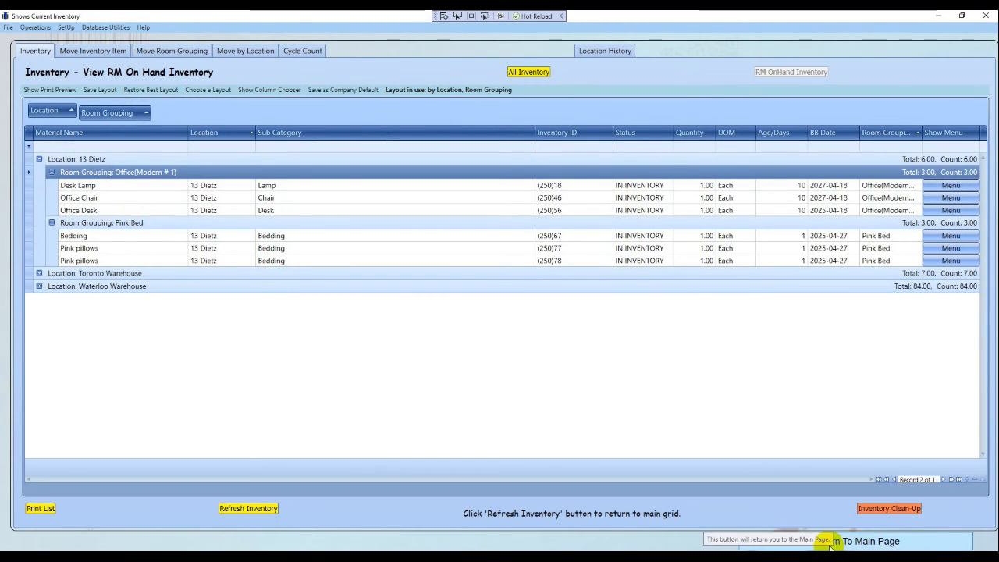
pyautogui.click(827, 541)
# Check the storage locations setup, then open the Shows Current Inventory window
pyautogui.click(940, 217)
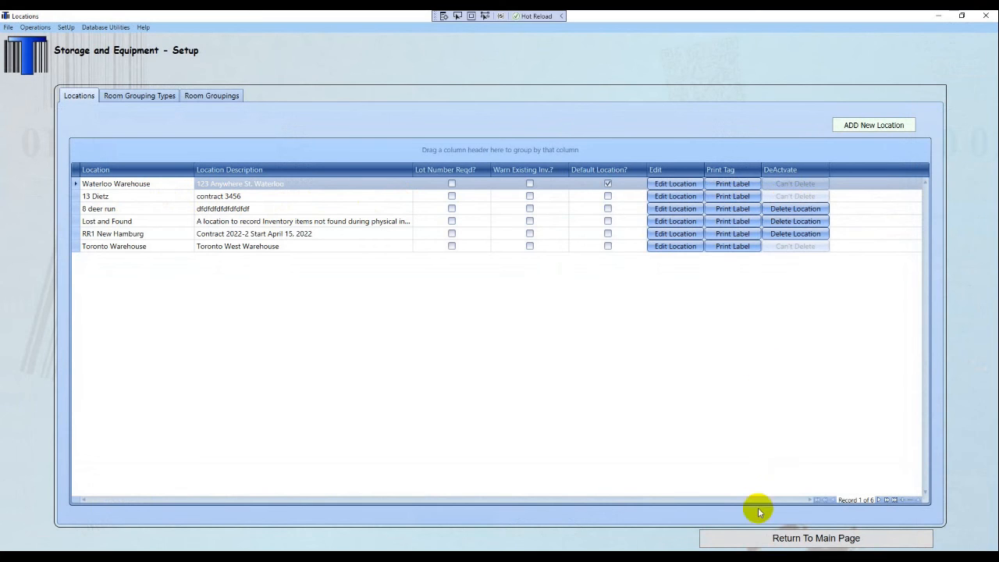
pyautogui.click(751, 545)
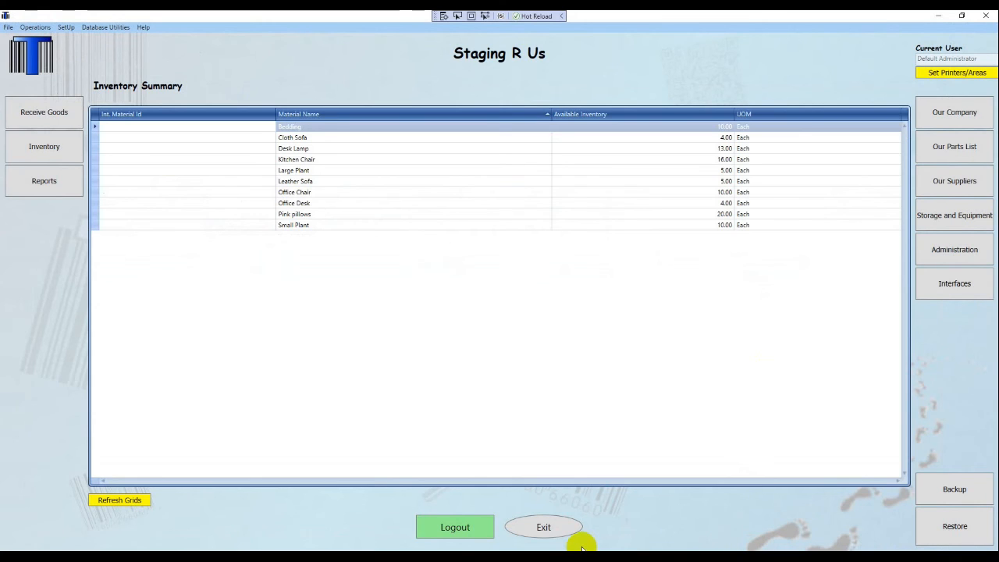
pyautogui.click(53, 156)
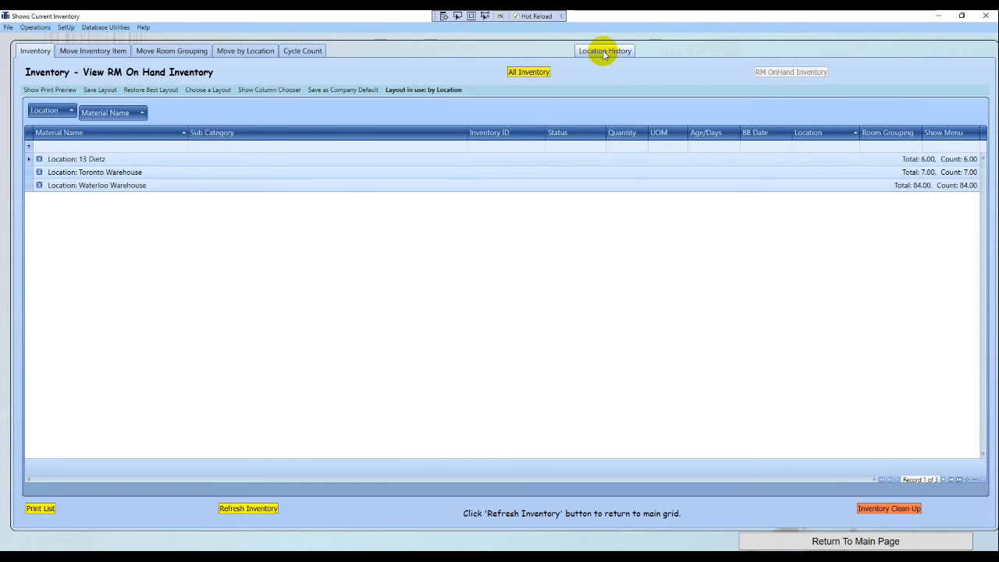
pyautogui.click(605, 53)
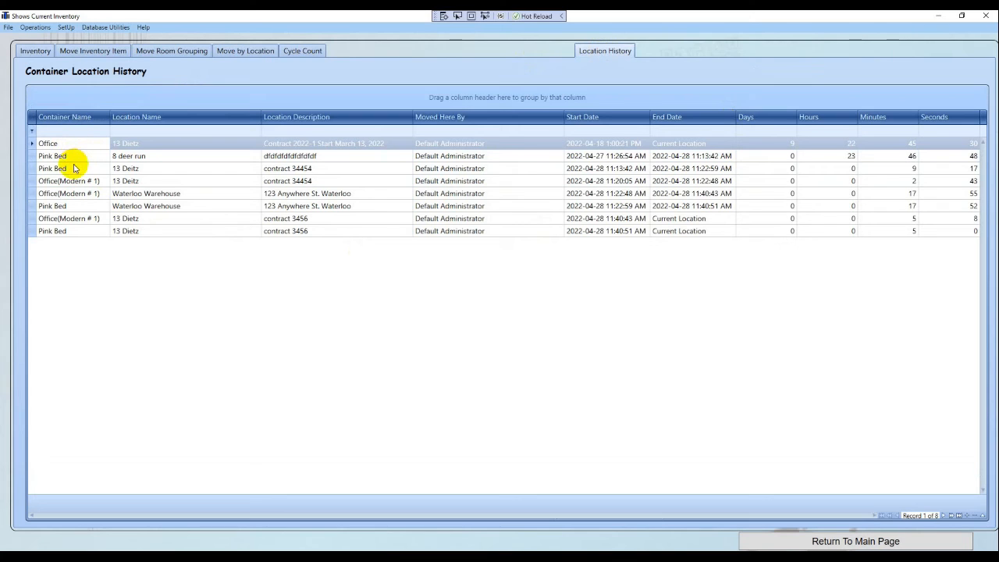
pyautogui.click(841, 155)
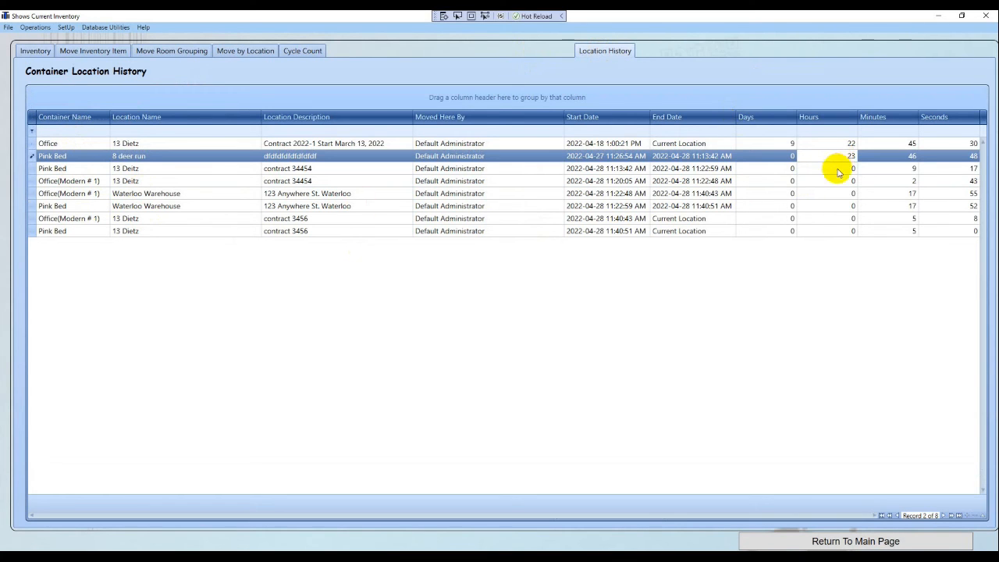
pyautogui.click(836, 167)
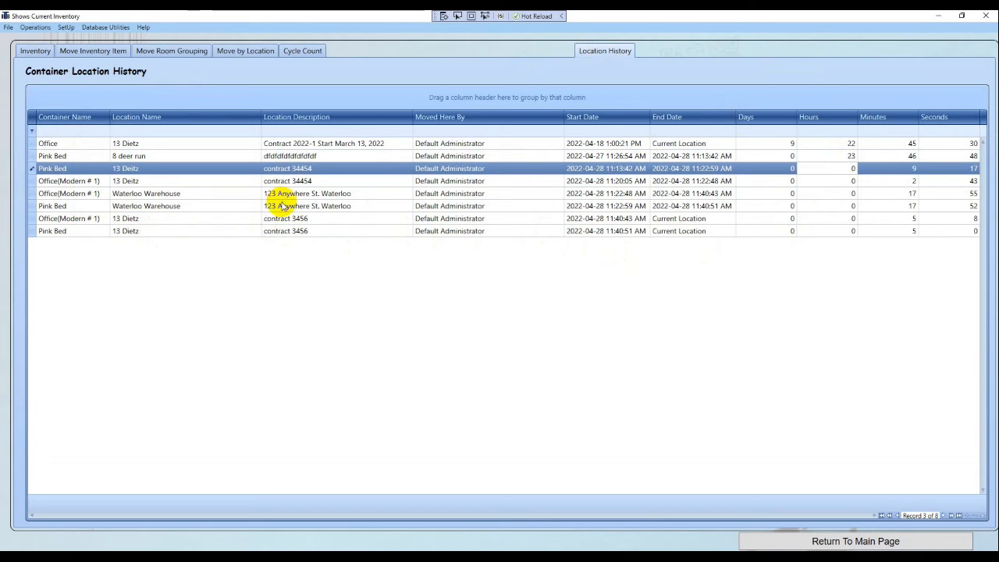
# Reopen the inventory window and move Office(Modern # 1) to Waterloo Warehouse
pyautogui.click(811, 543)
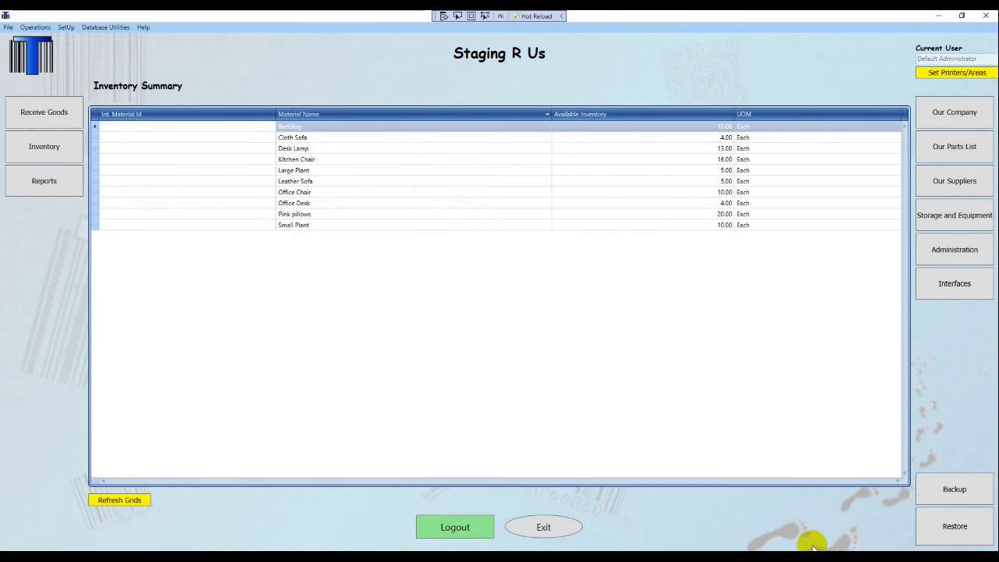
pyautogui.click(49, 152)
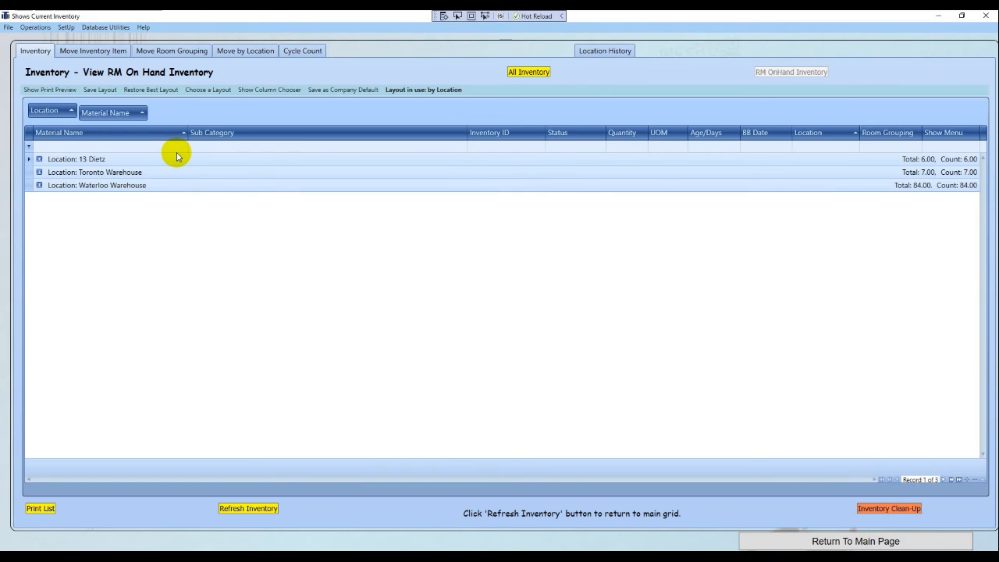
pyautogui.click(173, 52)
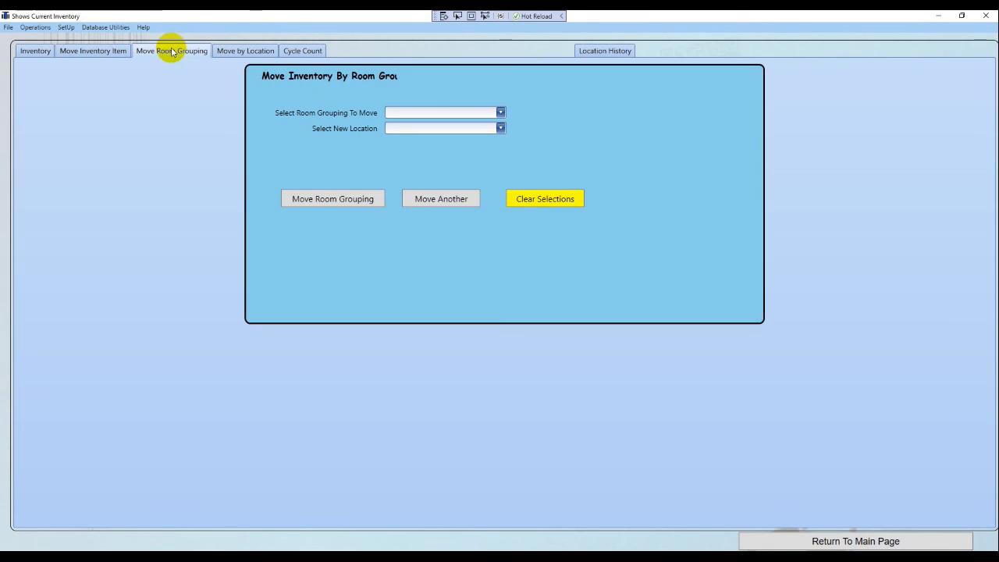
pyautogui.click(498, 112)
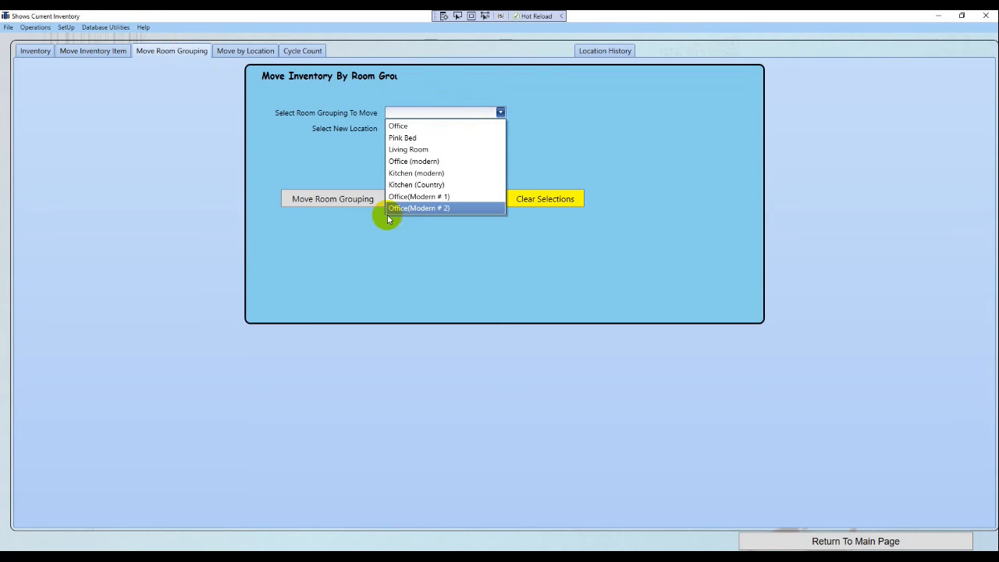
pyautogui.click(408, 196)
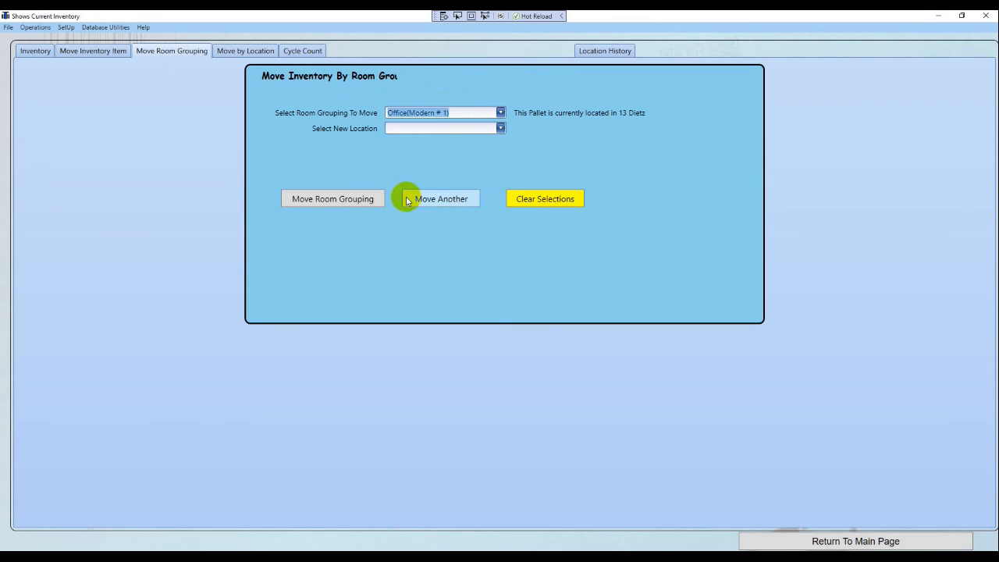
pyautogui.click(499, 128)
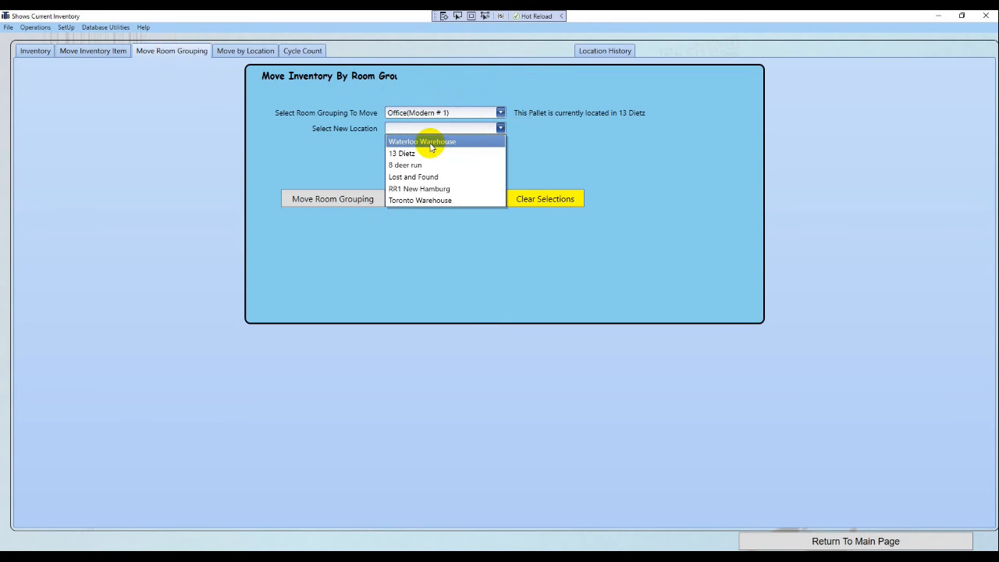
pyautogui.click(431, 144)
pyautogui.click(342, 204)
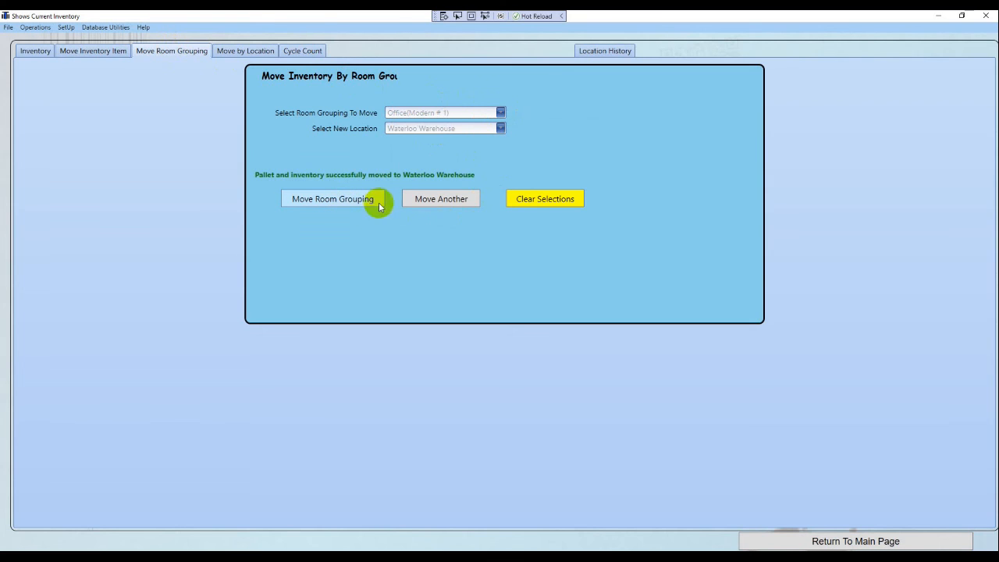
# Move the Pink Bed grouping to Waterloo Warehouse and go back to on-hand inventory
pyautogui.click(446, 202)
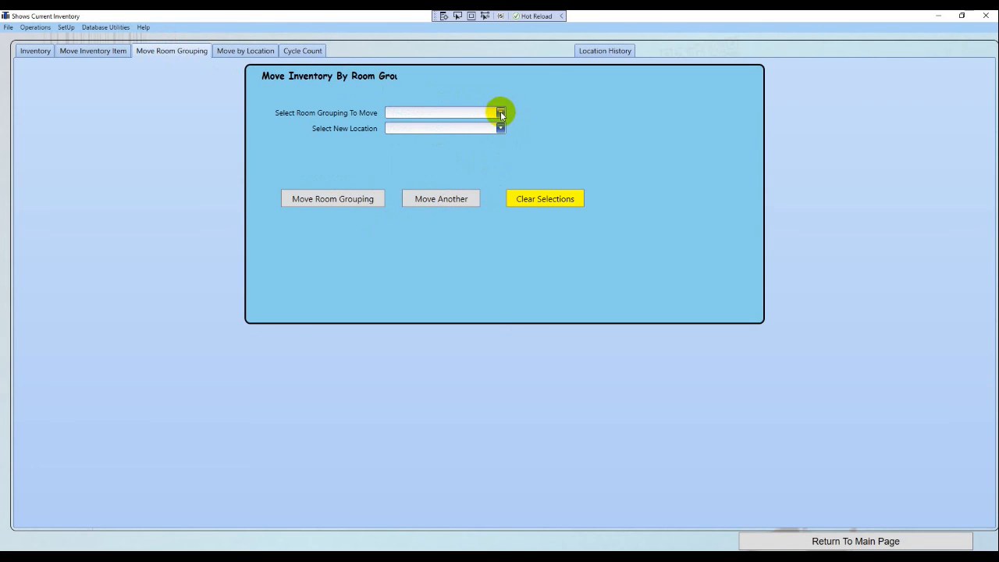
pyautogui.click(500, 113)
pyautogui.click(409, 137)
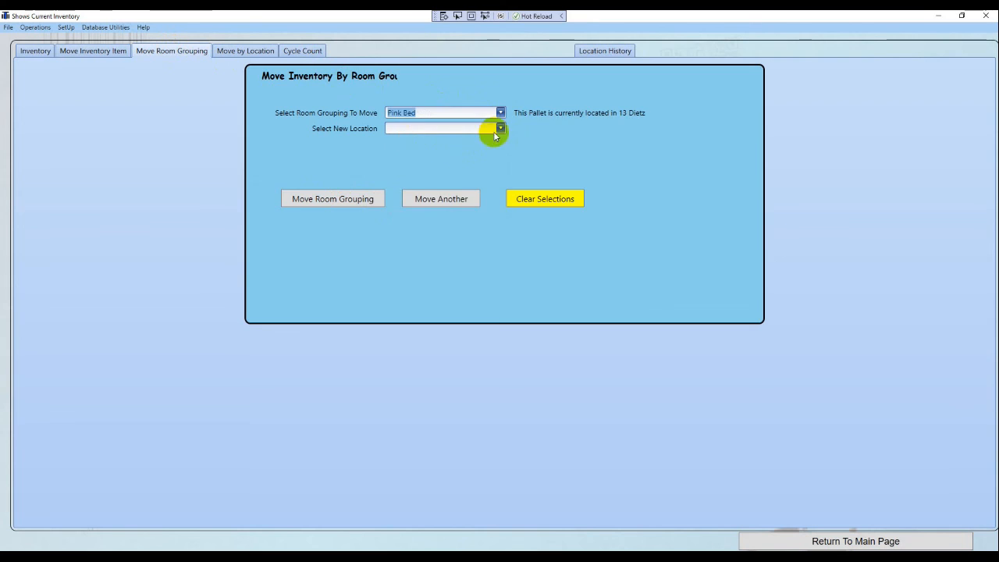
pyautogui.click(500, 128)
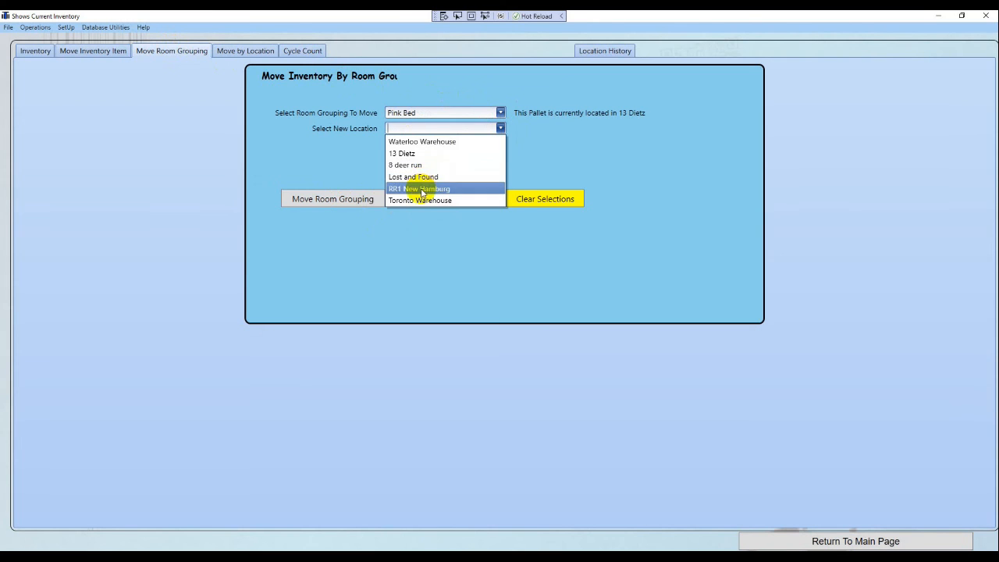
pyautogui.click(421, 141)
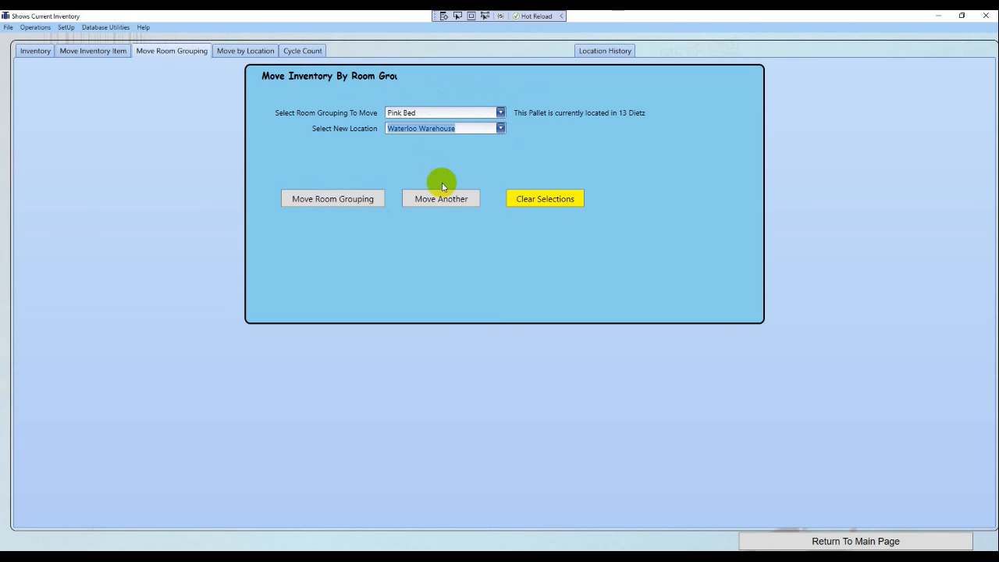
pyautogui.click(378, 201)
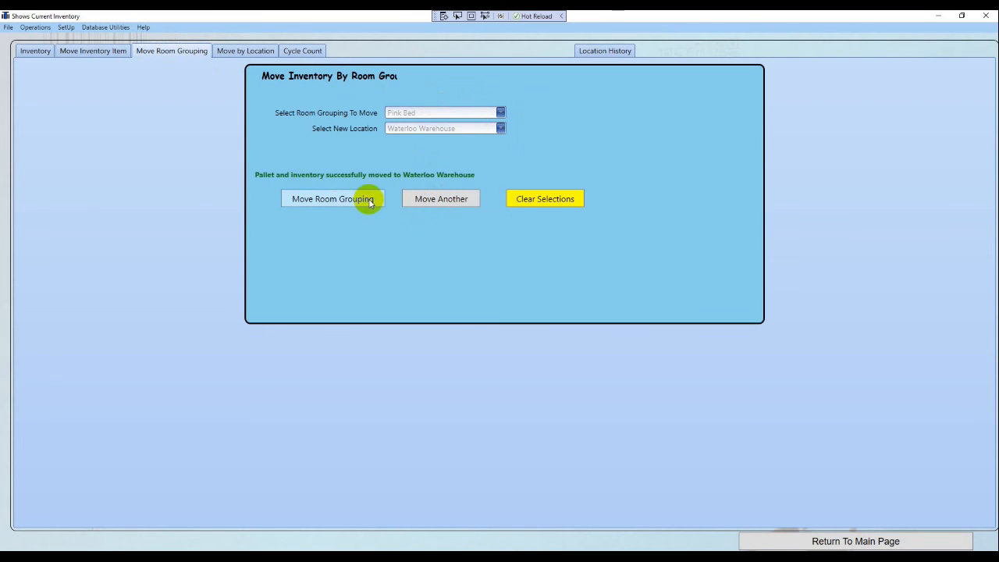
pyautogui.click(527, 202)
pyautogui.click(35, 51)
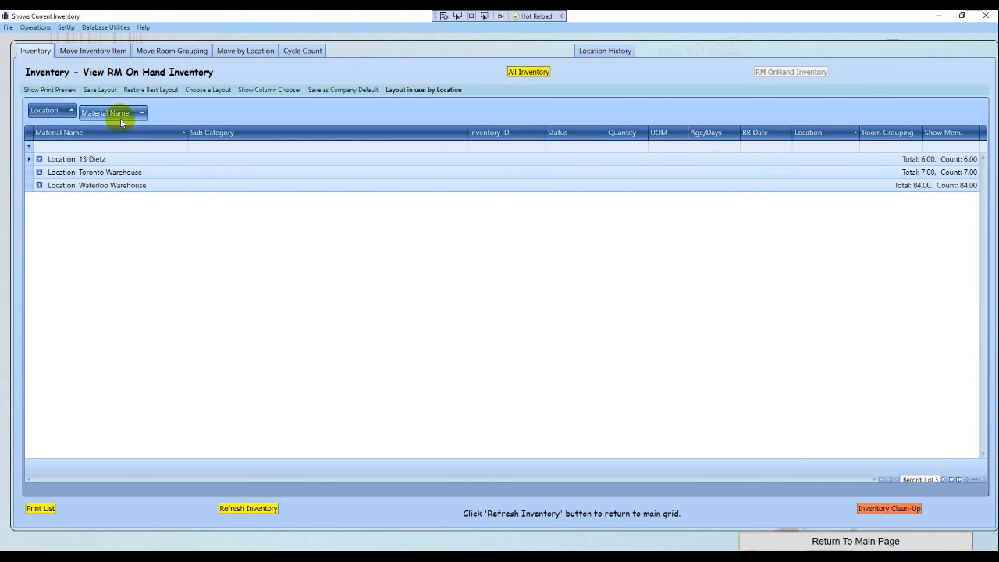
# Refresh inventory, expand Waterloo Warehouse and load the By Room Grouping layout
pyautogui.click(248, 508)
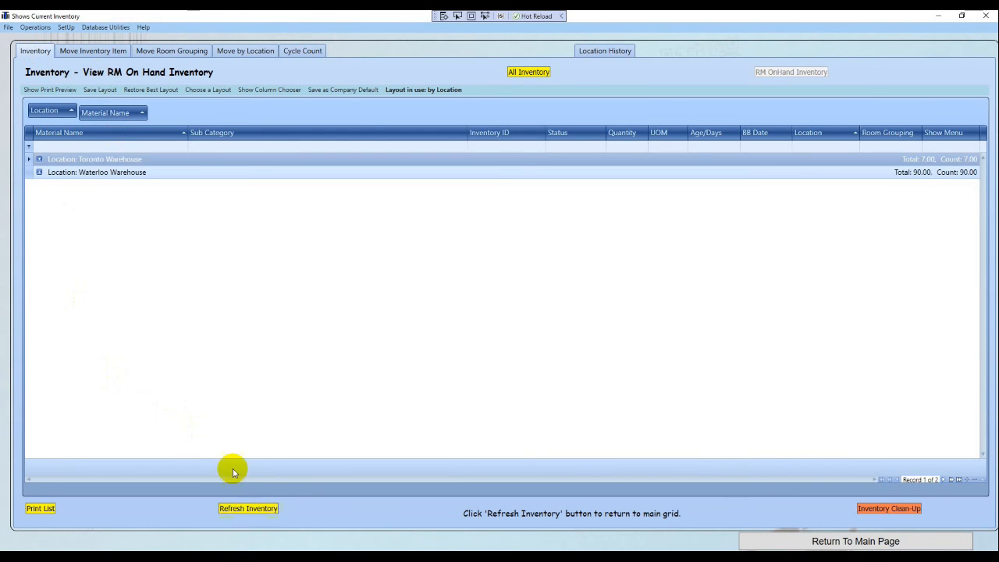
pyautogui.click(38, 173)
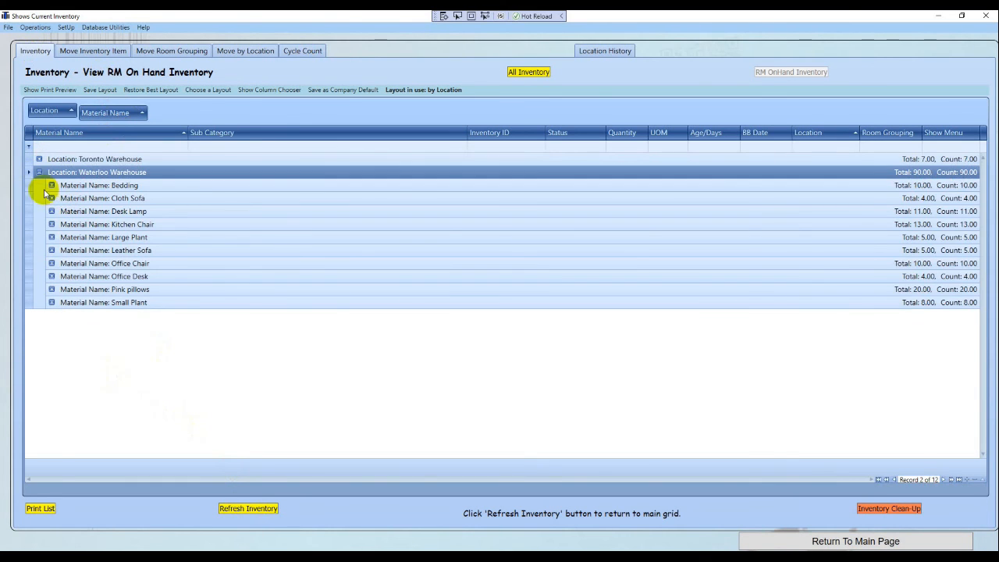
pyautogui.click(212, 90)
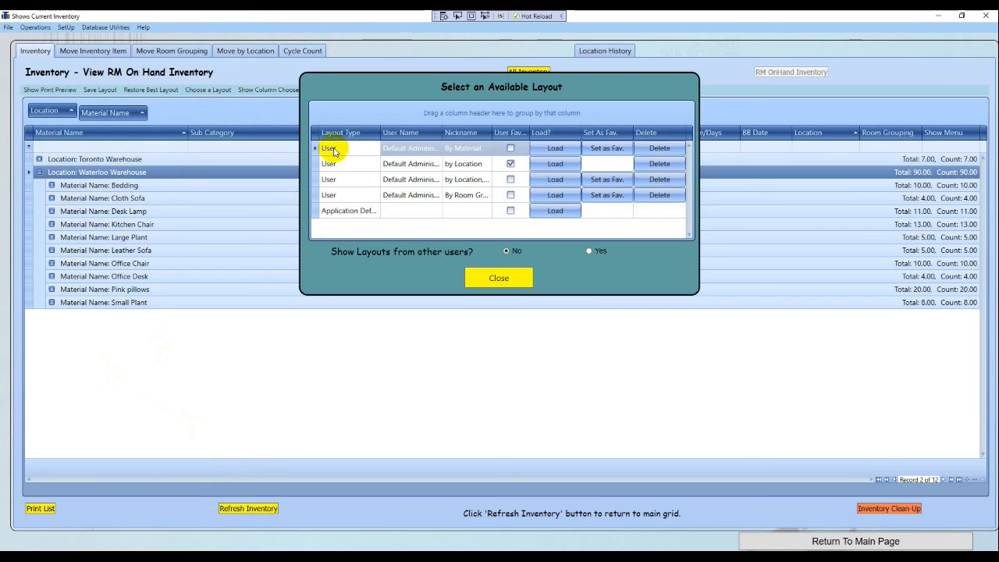
pyautogui.click(468, 195)
pyautogui.click(552, 195)
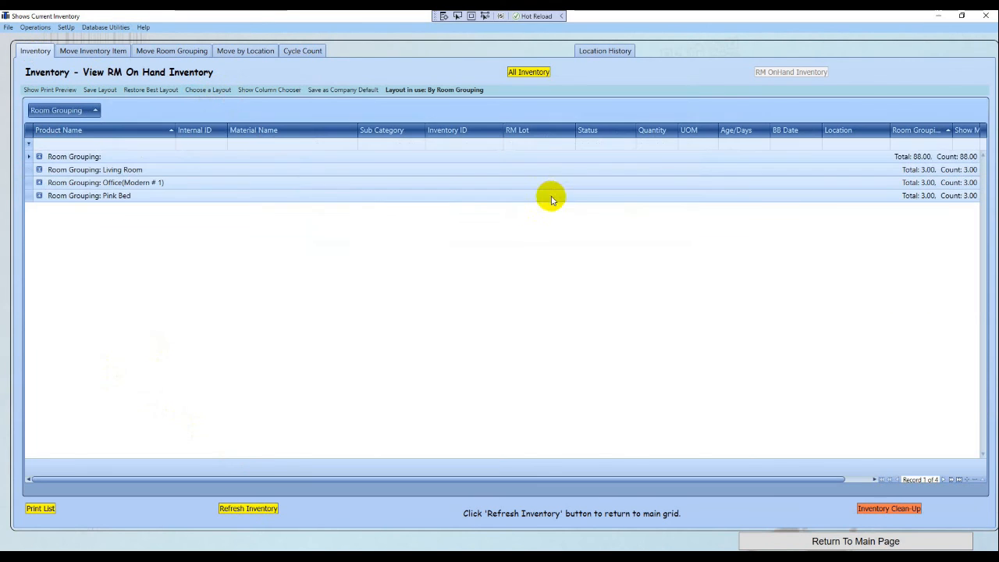
# Expand Pink Bed, confirm Bedding sits at Waterloo Warehouse, then return to the main page
pyautogui.click(39, 195)
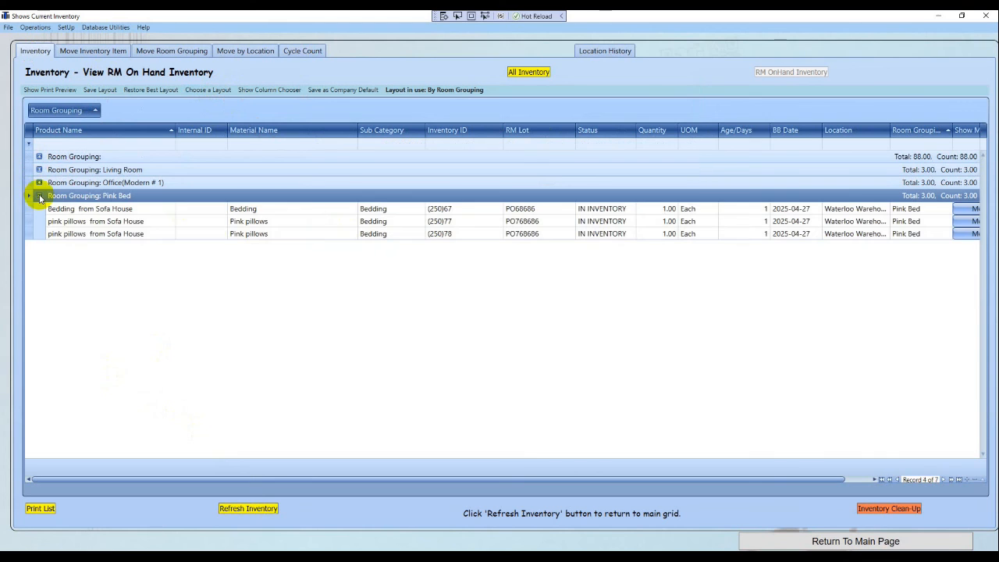
pyautogui.click(828, 210)
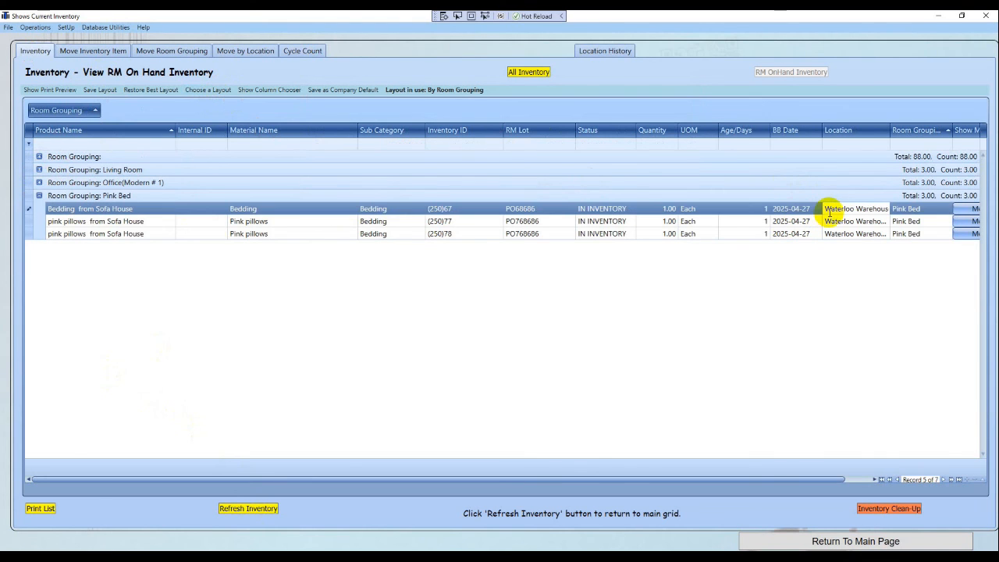
pyautogui.moveTo(827, 210); pyautogui.dragTo(886, 208)
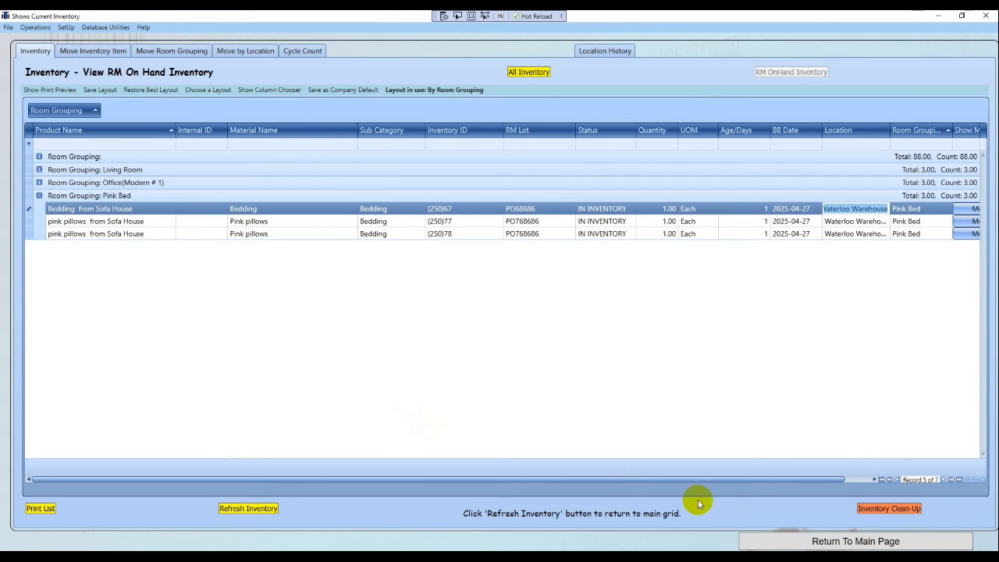
pyautogui.click(750, 544)
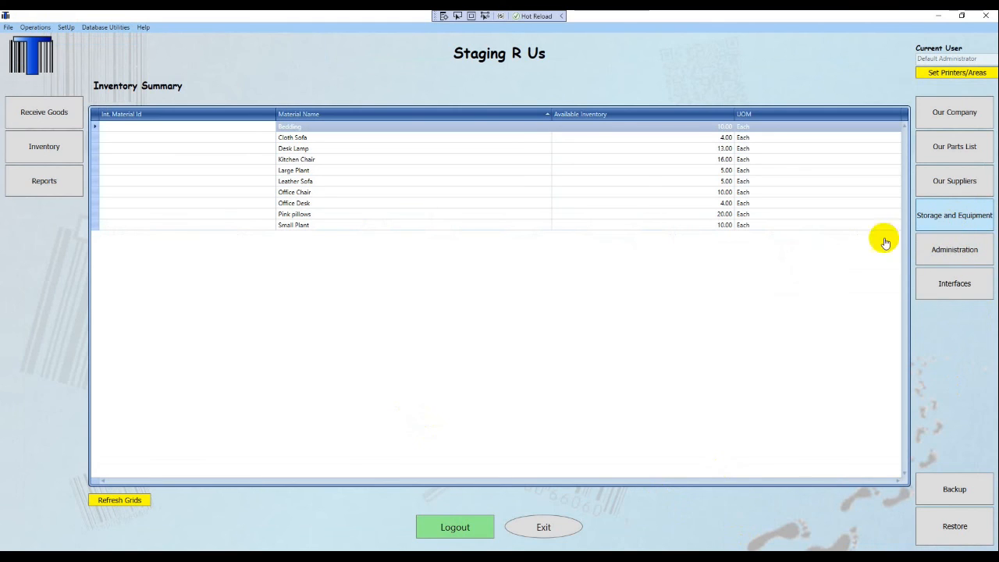
pyautogui.click(952, 219)
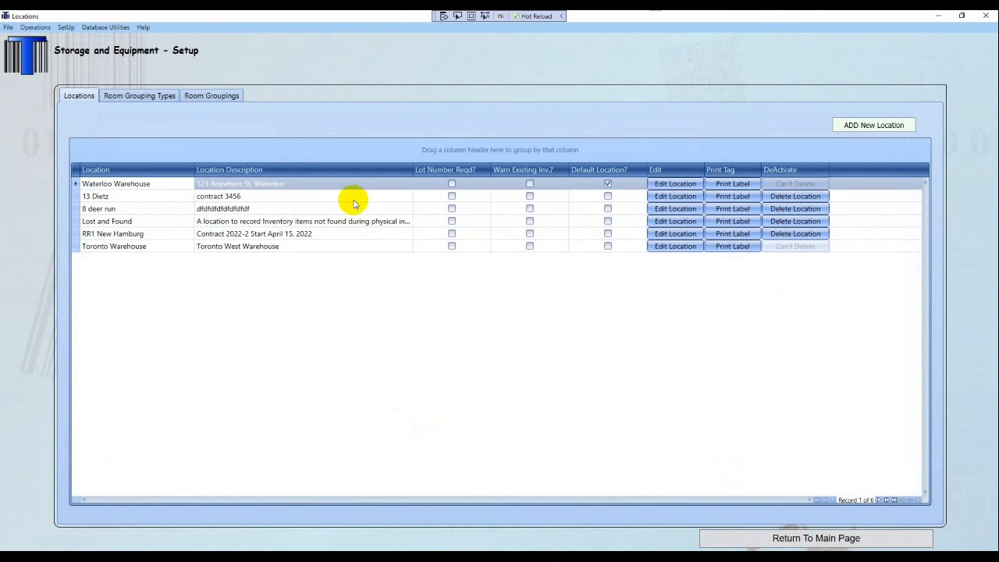
pyautogui.click(129, 196)
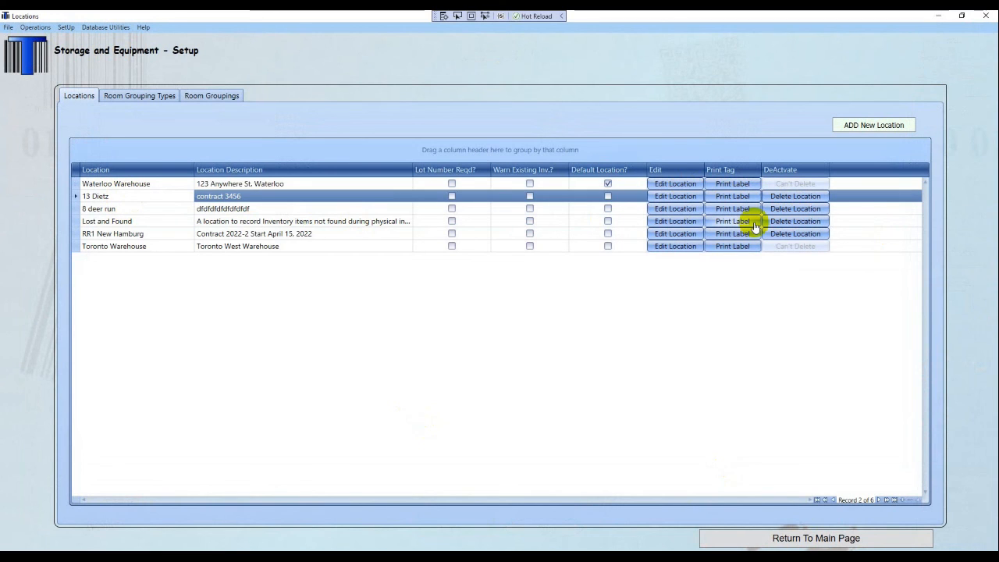
pyautogui.click(779, 538)
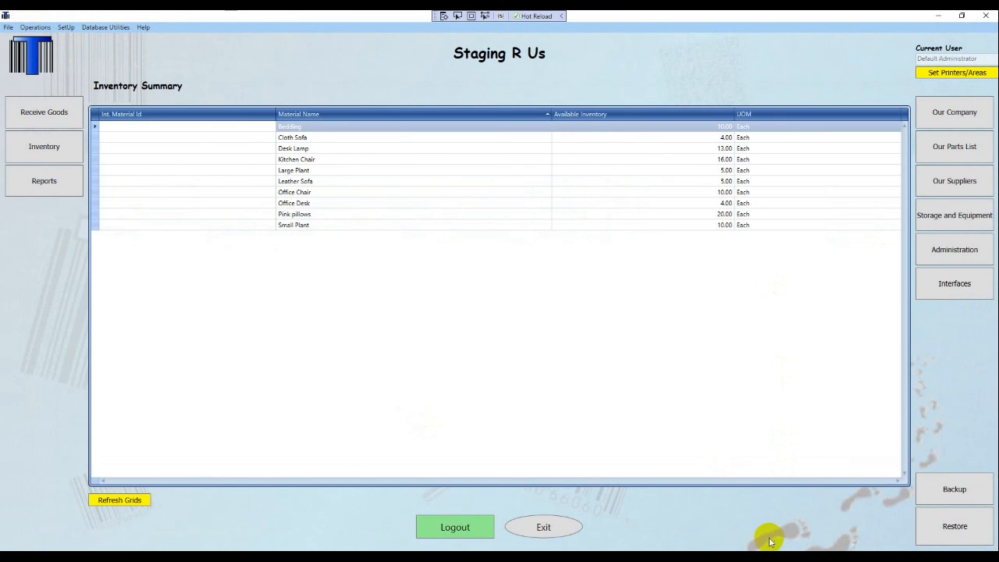